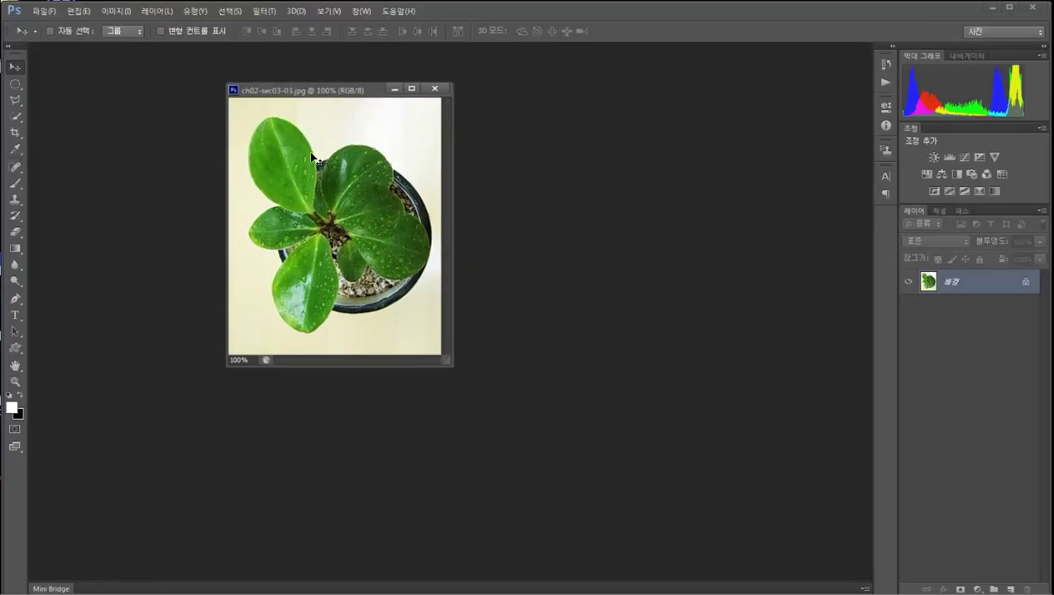
Draw a freehand selection loosely around the whole plant with the Lasso tool, and clear it.
{"action": "left_click", "coordinate": [15, 100]}
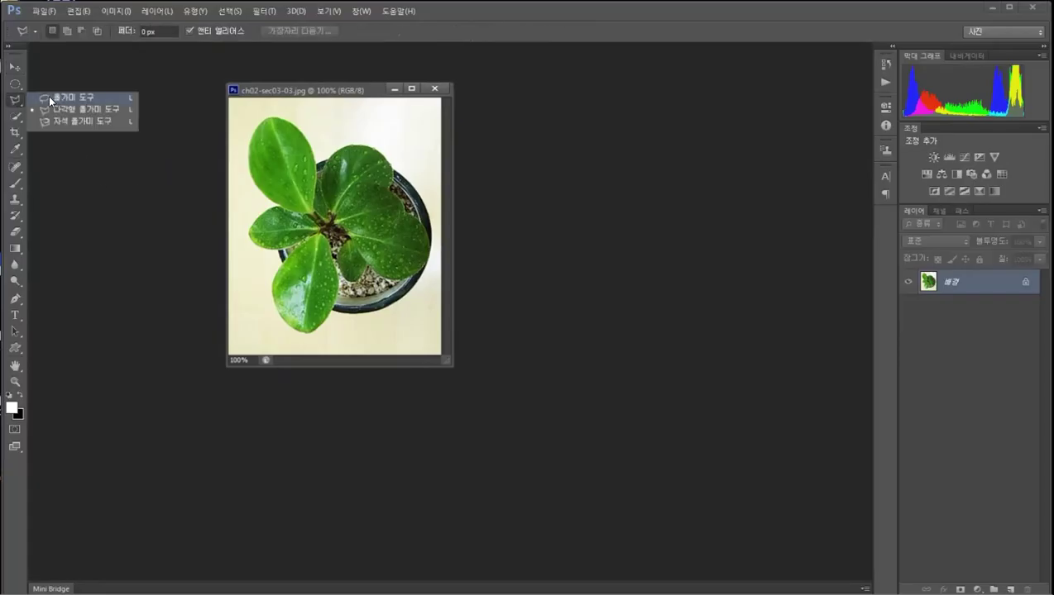
{"action": "left_click", "coordinate": [50, 97]}
{"action": "mouse_move", "coordinate": [259, 201]}
{"action": "left_mouse_down"}
{"action": "mouse_move", "coordinate": [230, 159]}
{"action": "mouse_move", "coordinate": [253, 109]}
{"action": "mouse_move", "coordinate": [374, 134]}
{"action": "mouse_move", "coordinate": [423, 209]}
{"action": "mouse_move", "coordinate": [420, 278]}
{"action": "mouse_move", "coordinate": [303, 334]}
{"action": "mouse_move", "coordinate": [264, 294]}
{"action": "mouse_move", "coordinate": [243, 211]}
{"action": "mouse_move", "coordinate": [261, 194]}
{"action": "left_mouse_up"}
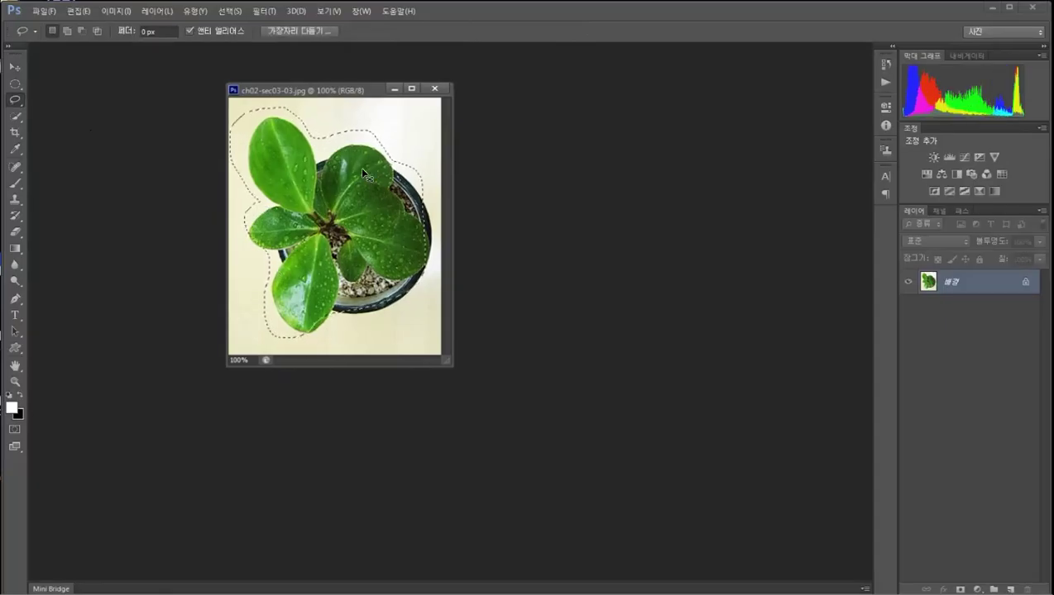
{"action": "key", "text": "ctrl+d"}
Draw a straight-edged selection across the upper leaf and the background above the plant with the Polygonal Lasso, and clear it.
{"action": "left_click_drag", "start_coordinate": [21, 101], "coordinate": [48, 113]}
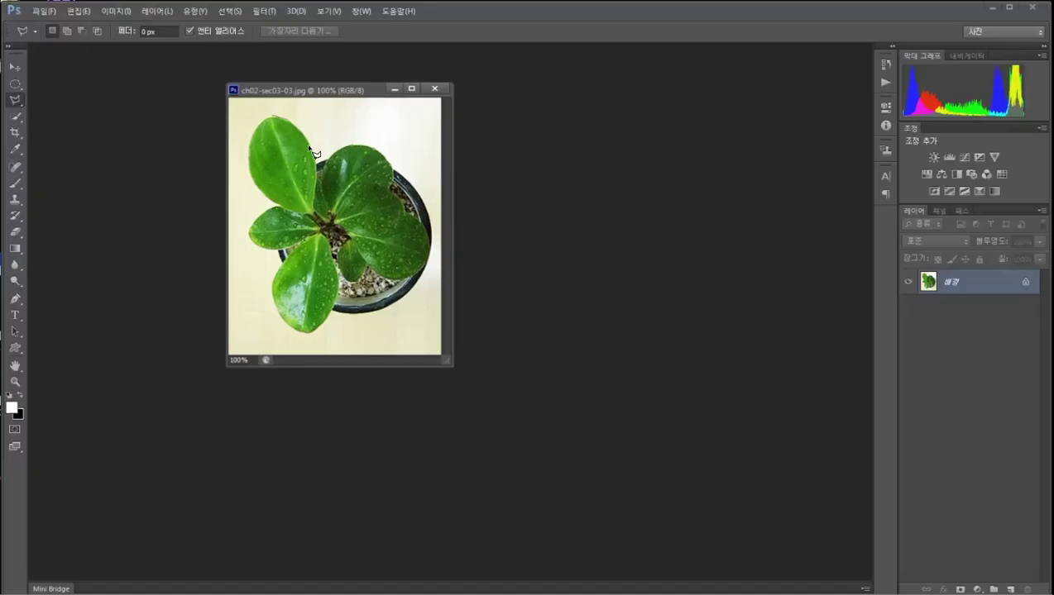
{"action": "left_click", "coordinate": [350, 144]}
{"action": "left_click", "coordinate": [364, 133]}
{"action": "left_click", "coordinate": [325, 120]}
{"action": "left_click", "coordinate": [299, 130]}
{"action": "double_click", "coordinate": [272, 137]}
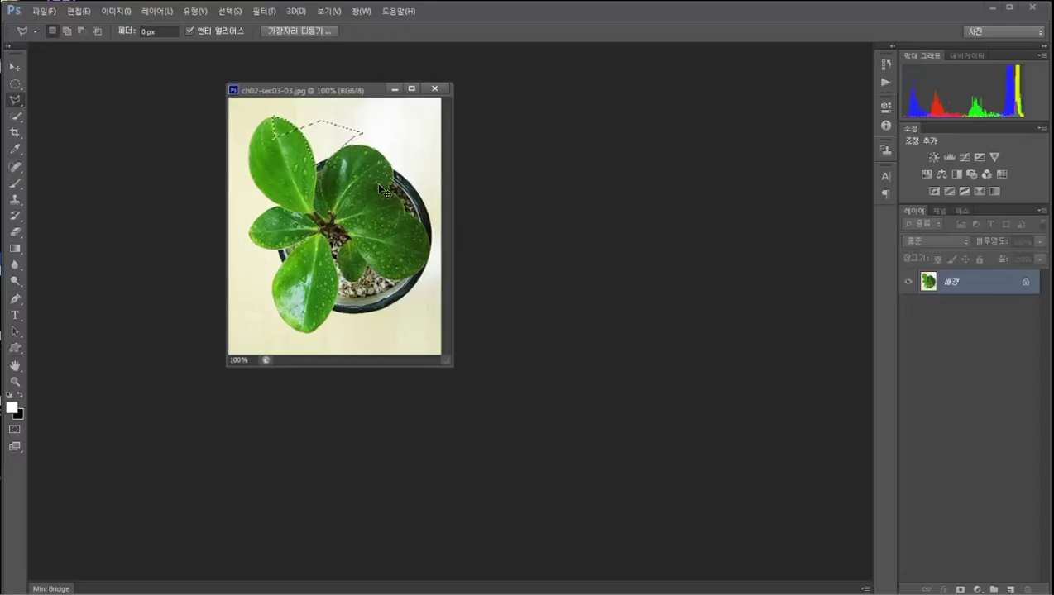
{"action": "key", "text": "ctrl+d"}
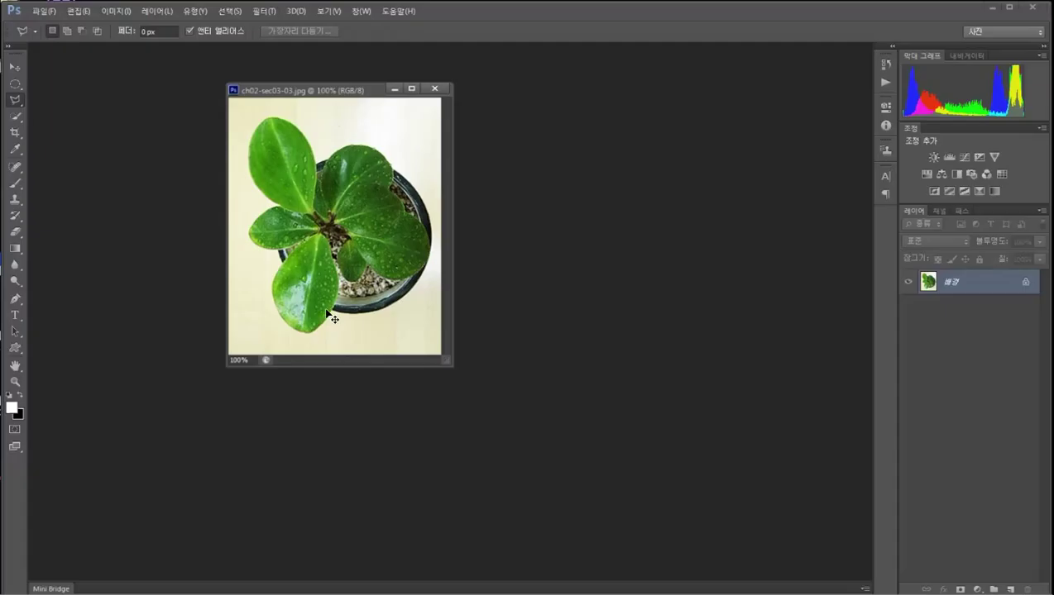
Trace a selection along the upper leaf edges and across the background with the Magnetic Lasso, and clear it.
{"action": "key", "text": "ctrl+plus"}
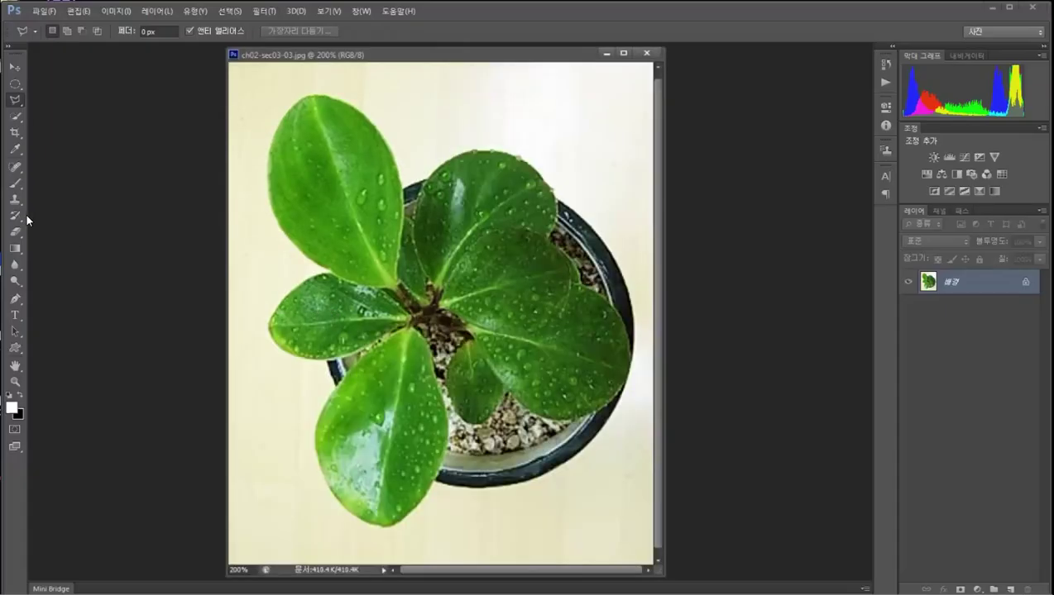
{"action": "right_click", "coordinate": [15, 101]}
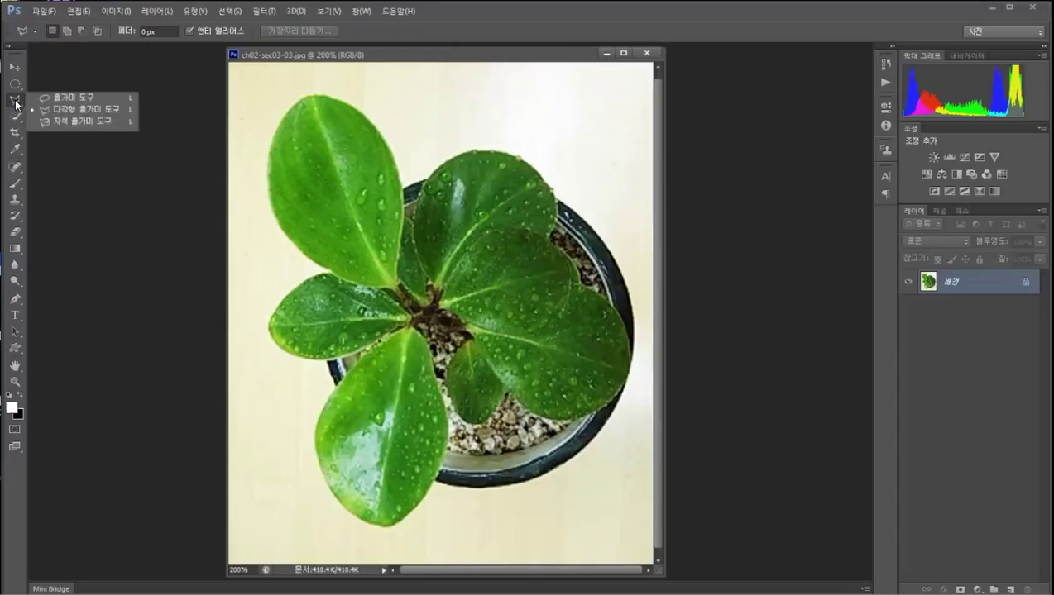
{"action": "left_click", "coordinate": [76, 120]}
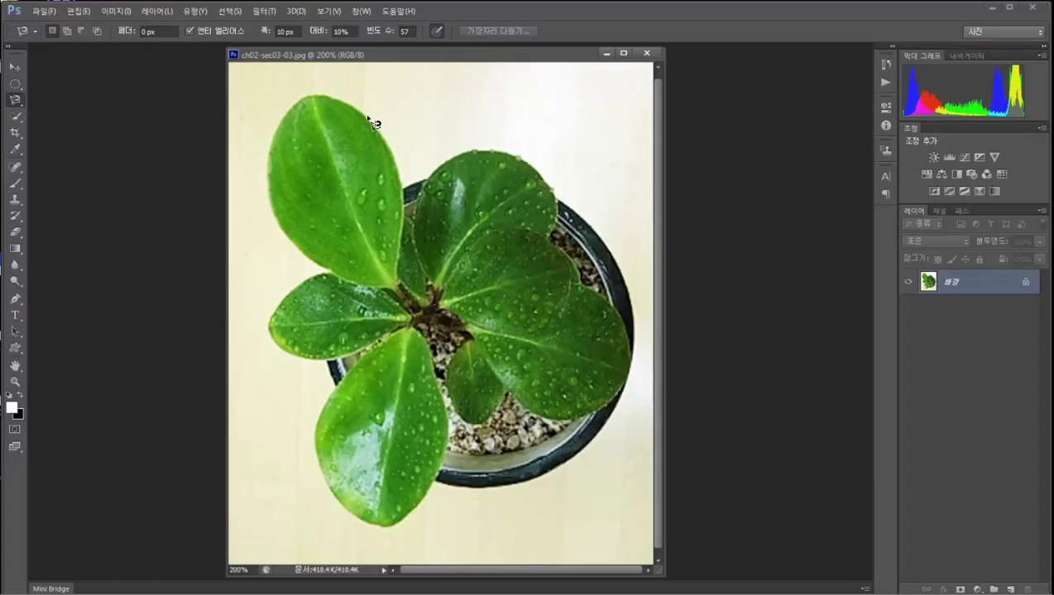
{"action": "left_click", "coordinate": [314, 95]}
{"action": "double_click", "coordinate": [330, 139]}
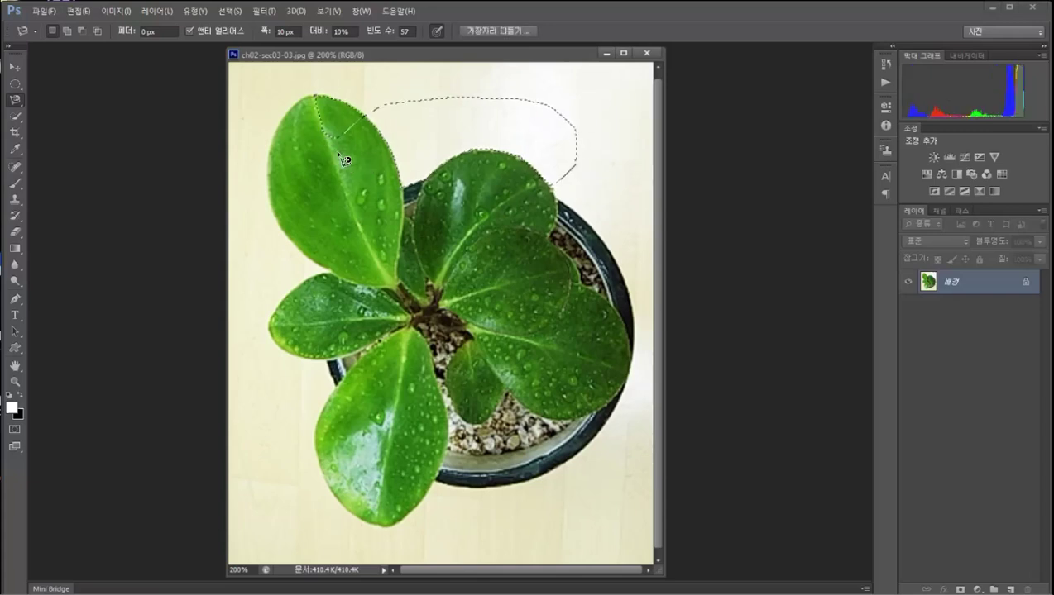
{"action": "key", "text": "ctrl+d"}
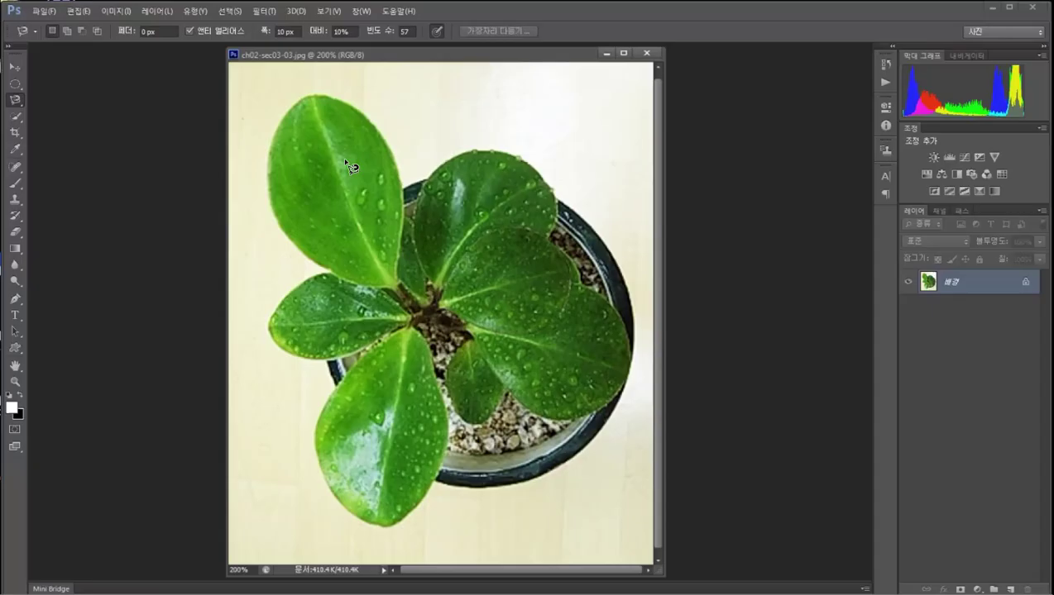
{"action": "right_click", "coordinate": [21, 100]}
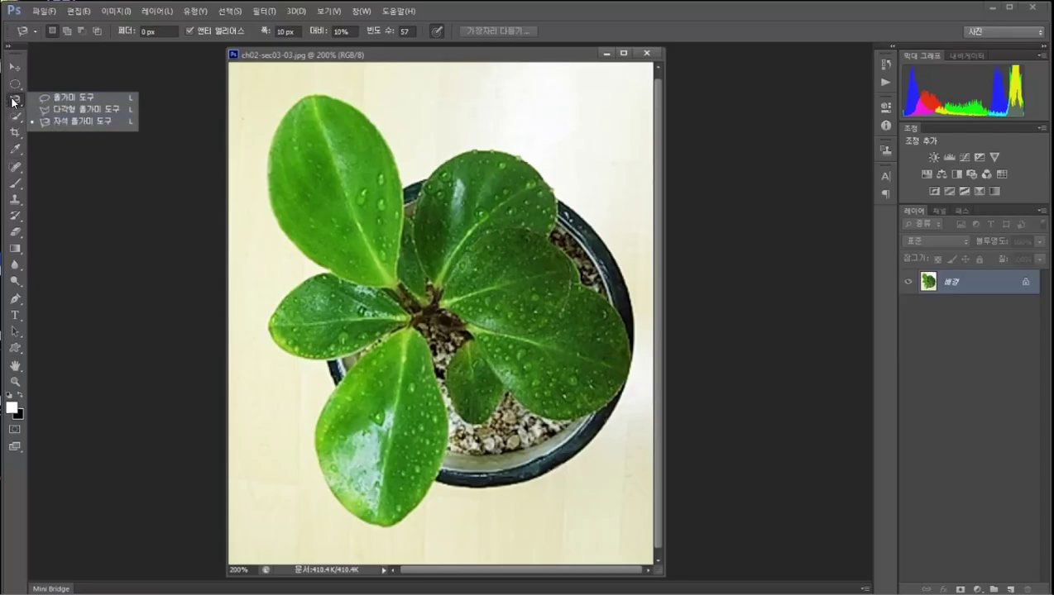
{"action": "left_click", "coordinate": [13, 101]}
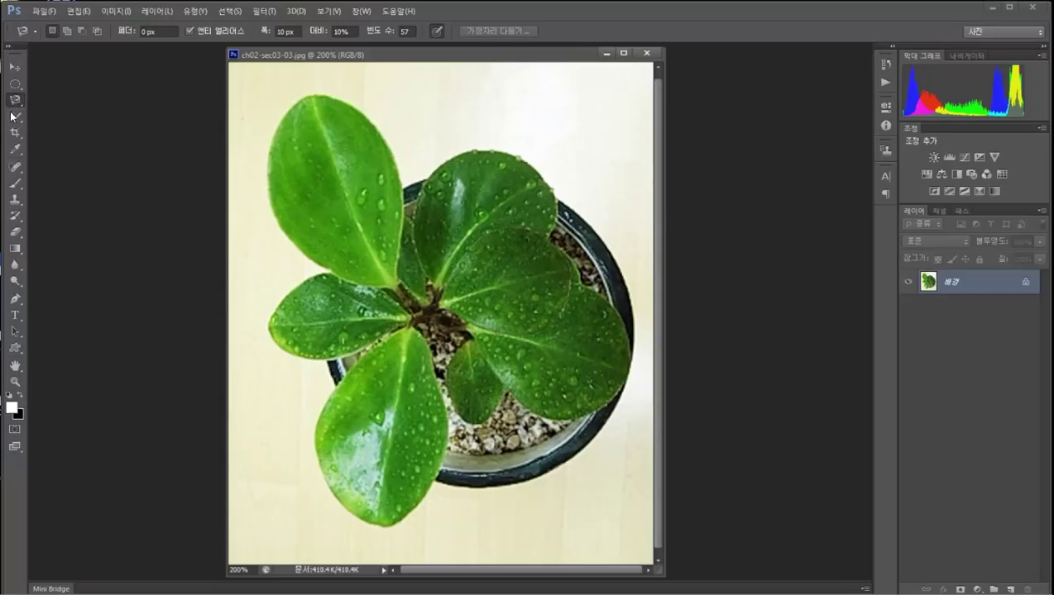
Select the entire light background around the potted plant with the Quick Selection tool.
{"action": "left_click", "coordinate": [15, 118]}
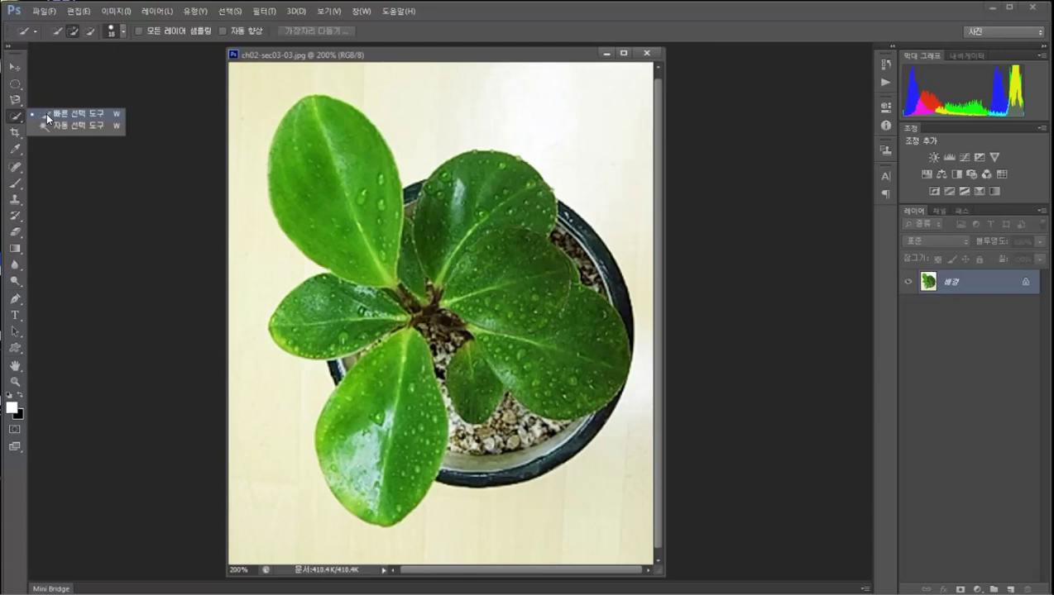
{"action": "left_click", "coordinate": [45, 121]}
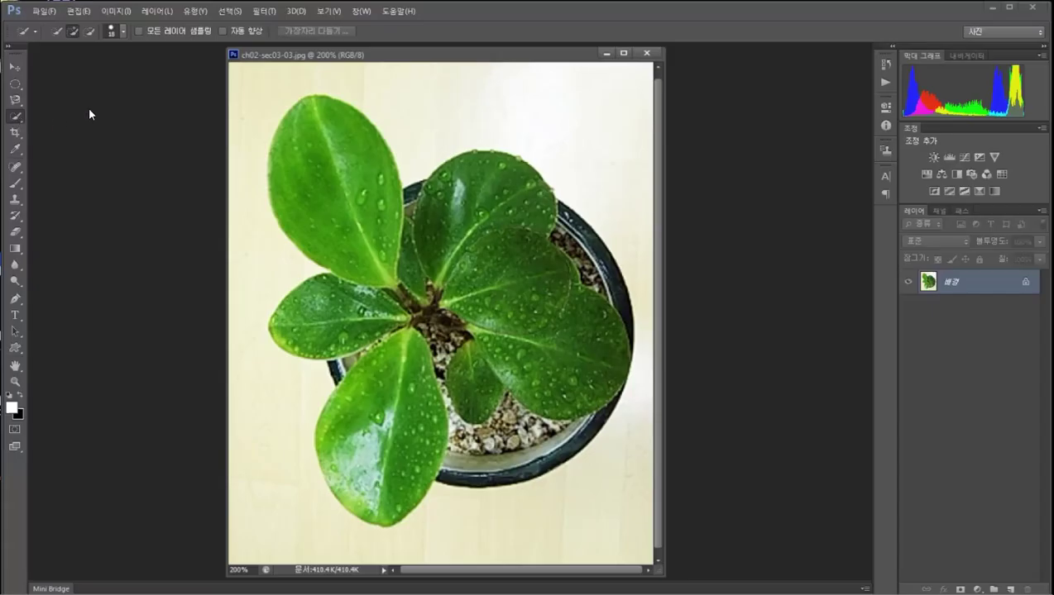
{"action": "left_click", "coordinate": [398, 97]}
{"action": "mouse_move", "coordinate": [427, 104]}
{"action": "left_mouse_down"}
{"action": "mouse_move", "coordinate": [565, 99]}
{"action": "mouse_move", "coordinate": [655, 365]}
{"action": "mouse_move", "coordinate": [626, 464]}
{"action": "mouse_move", "coordinate": [571, 509]}
{"action": "mouse_move", "coordinate": [388, 536]}
{"action": "mouse_move", "coordinate": [294, 536]}
{"action": "mouse_move", "coordinate": [245, 439]}
{"action": "left_mouse_up"}
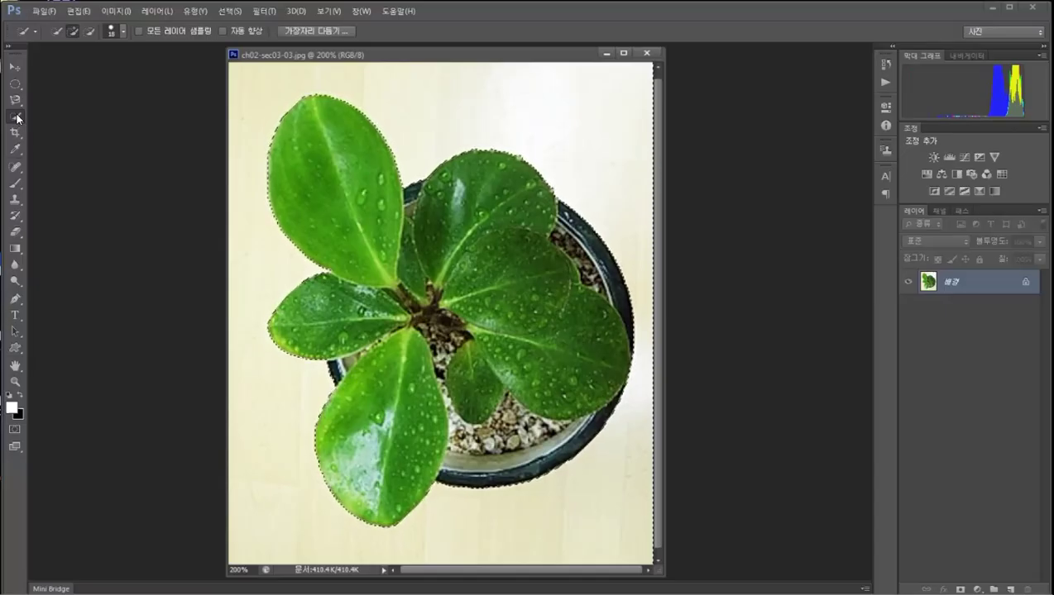
{"action": "left_click_drag", "start_coordinate": [17, 119], "coordinate": [31, 122]}
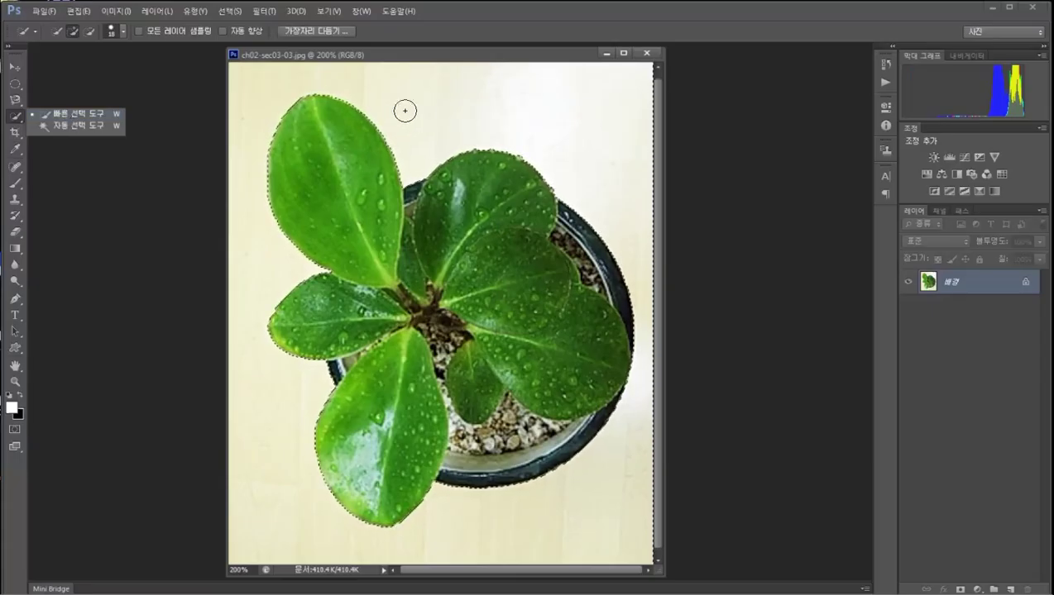
{"action": "left_click", "coordinate": [437, 109]}
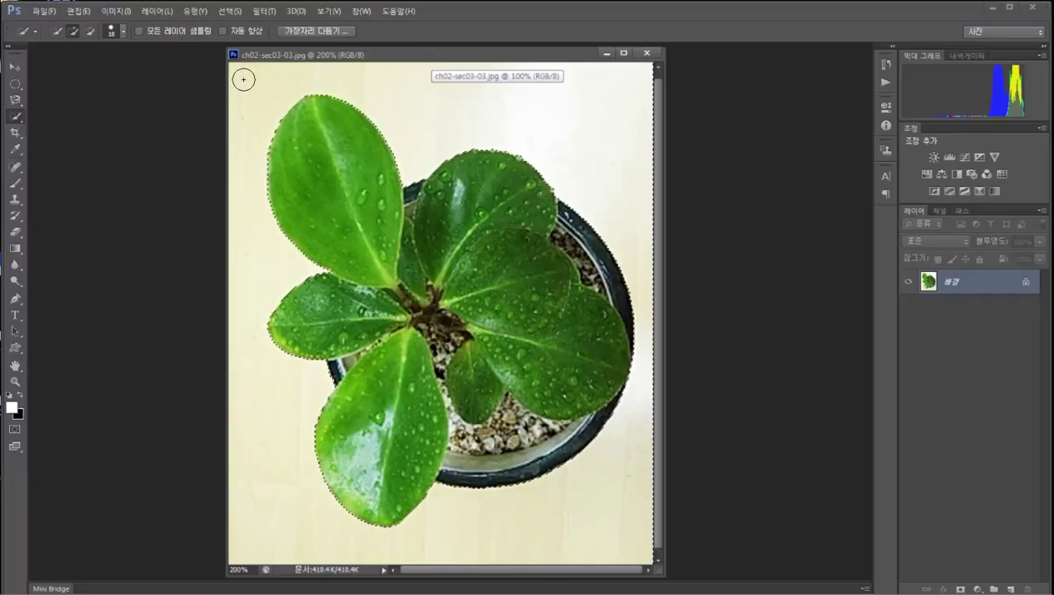
Set the Quick Selection brush size to 30 px.
{"action": "left_click", "coordinate": [121, 33]}
{"action": "left_click_drag", "start_coordinate": [66, 66], "coordinate": [90, 67]}
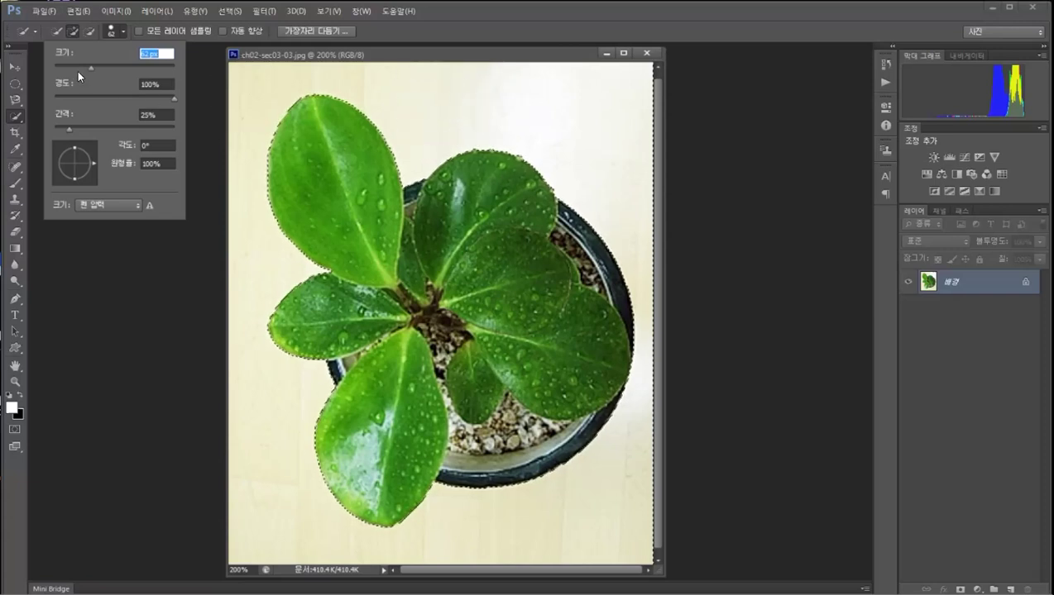
{"action": "left_click_drag", "start_coordinate": [89, 68], "coordinate": [72, 67]}
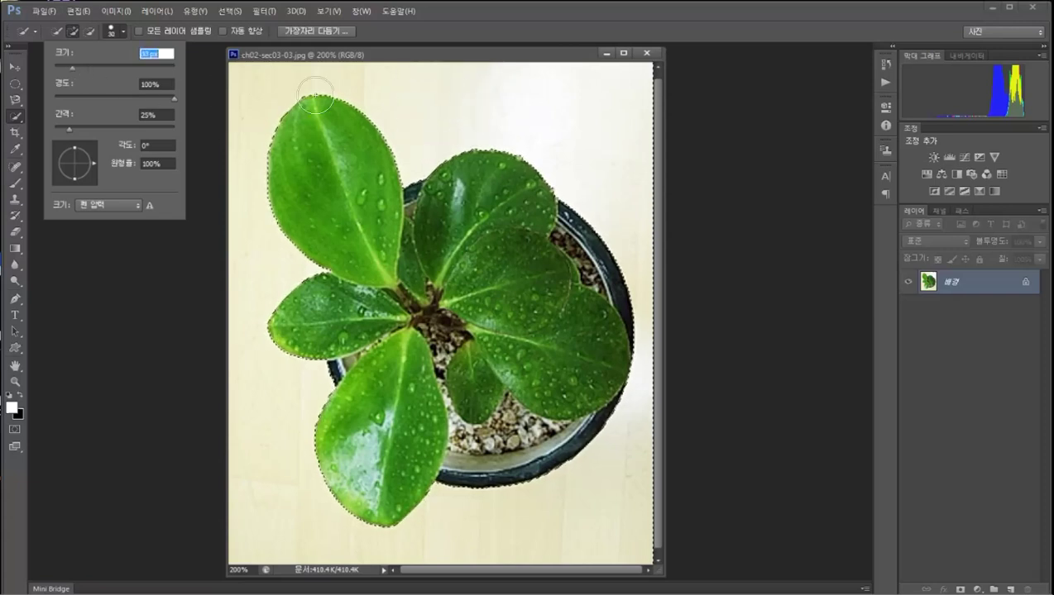
{"action": "left_click", "coordinate": [443, 63]}
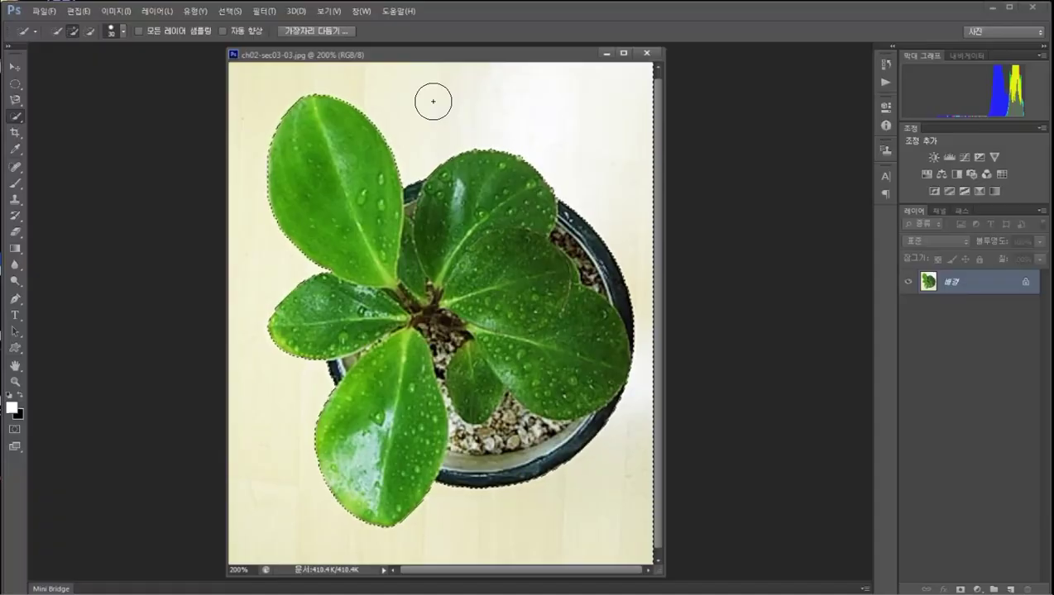
Enlarge the Quick Selection brush to 80 px.
{"action": "key", "text": "bracketright"}
{"action": "key", "text": "bracketright"}
{"action": "key", "text": "bracketright"}
{"action": "key", "text": "bracketright"}
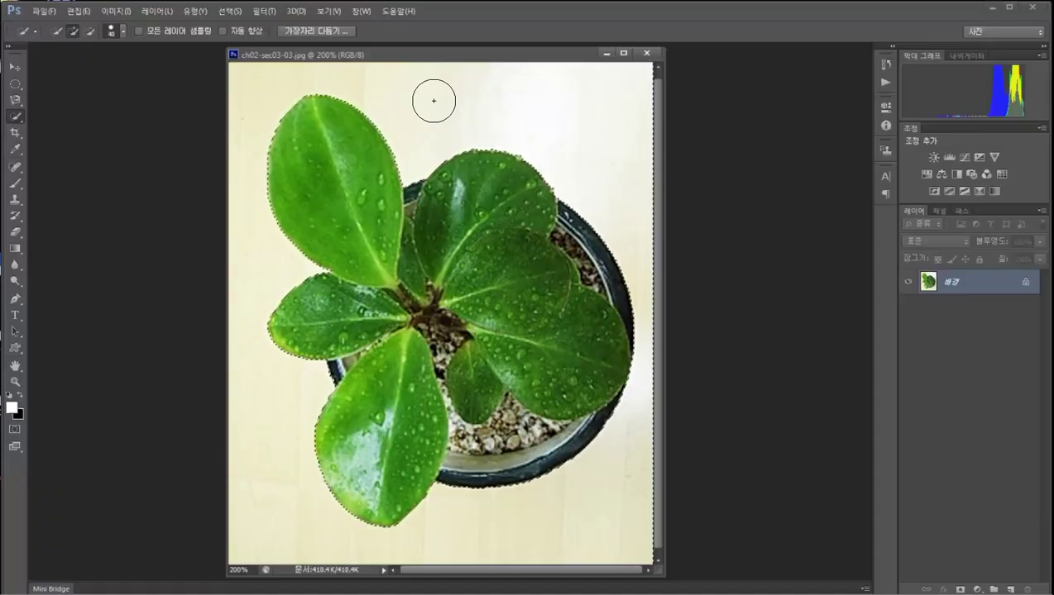
{"action": "key", "text": "bracketright"}
{"action": "key", "text": "bracketright"}
{"action": "key", "text": "bracketright"}
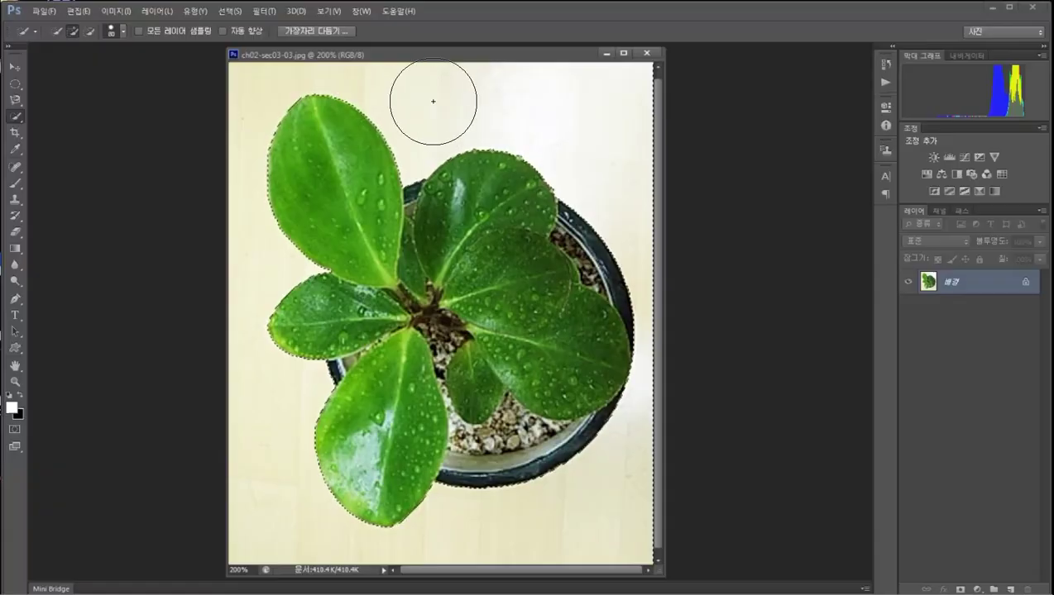
Reduce the Quick Selection brush size to 10 px.
{"action": "key", "text": "bracketleft"}
{"action": "key", "text": "bracketleft"}
{"action": "key", "text": "bracketleft"}
{"action": "key", "text": "bracketleft"}
{"action": "key", "text": "bracketleft"}
{"action": "key", "text": "bracketleft"}
{"action": "key", "text": "bracketleft"}
{"action": "key", "text": "bracketleft"}
{"action": "key", "text": "bracketright"}
{"action": "key", "text": "bracketright"}
{"action": "key", "text": "bracketright"}
{"action": "key", "text": "bracketright"}
{"action": "key", "text": "bracketleft"}
{"action": "key", "text": "bracketleft"}
{"action": "key", "text": "bracketleft"}
{"action": "key", "text": "bracketleft"}
{"action": "key", "text": "bracketright"}
{"action": "key", "text": "bracketright"}
{"action": "key", "text": "bracketleft"}
{"action": "key", "text": "bracketleft"}
{"action": "key", "text": "bracketleft"}
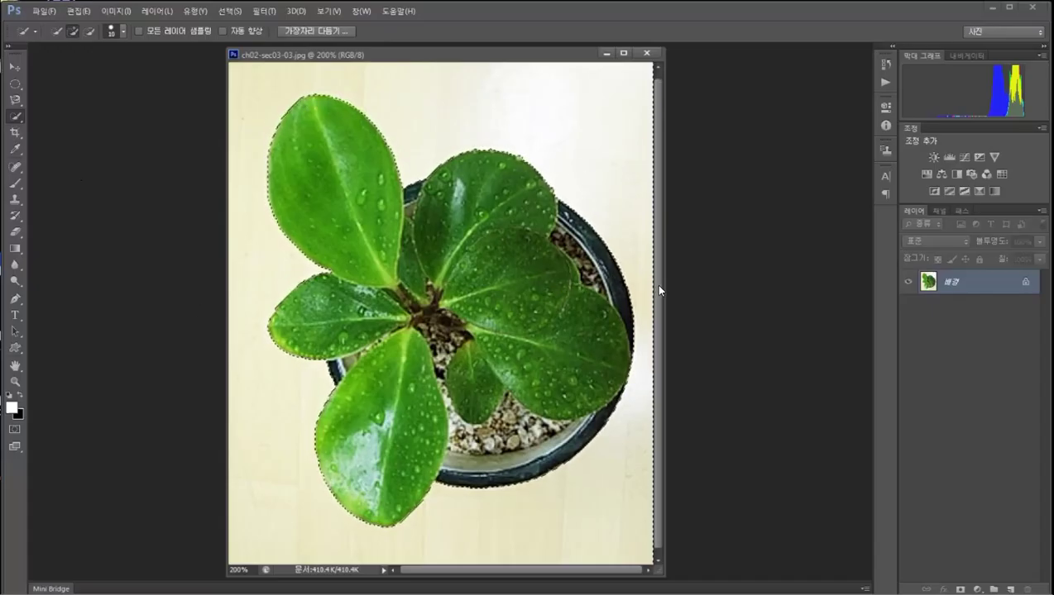
Convert the locked background into a regular layer, delete the selected area around the plant, and deselect.
{"action": "left_click_drag", "start_coordinate": [659, 290], "coordinate": [655, 231]}
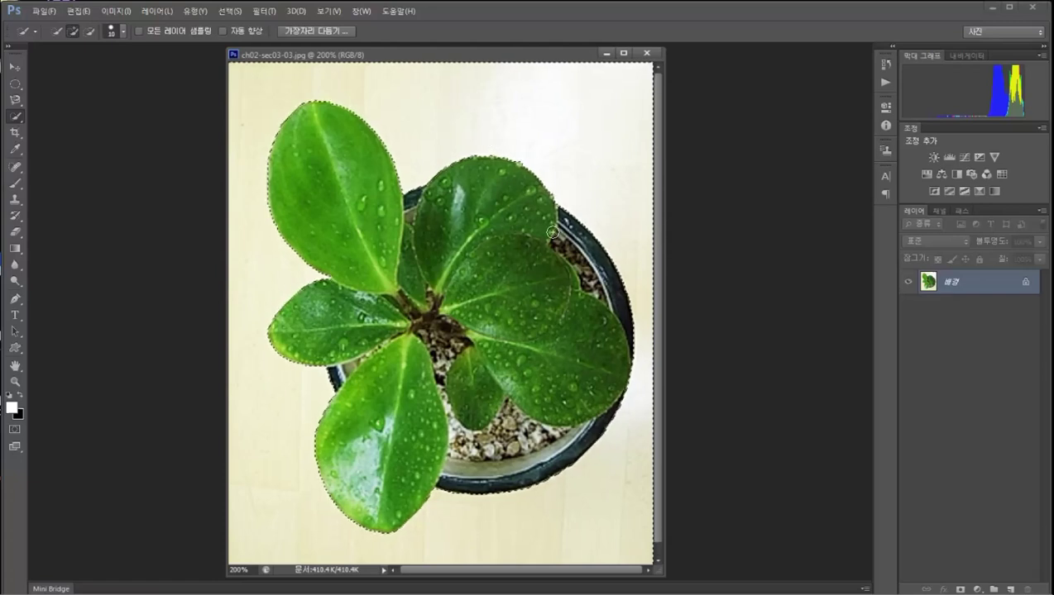
{"action": "double_click", "coordinate": [951, 280]}
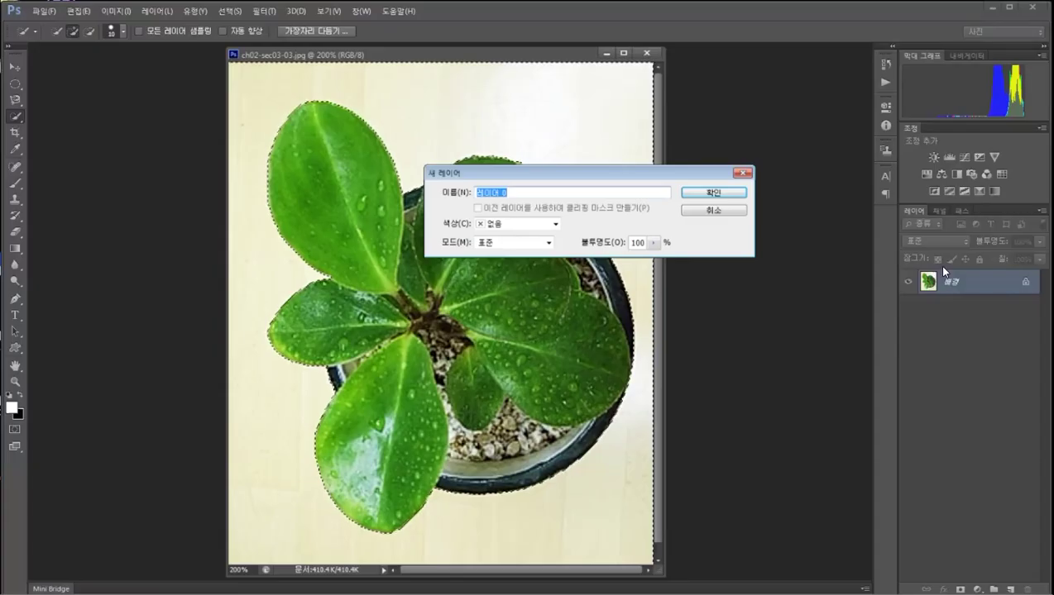
{"action": "left_click", "coordinate": [698, 194]}
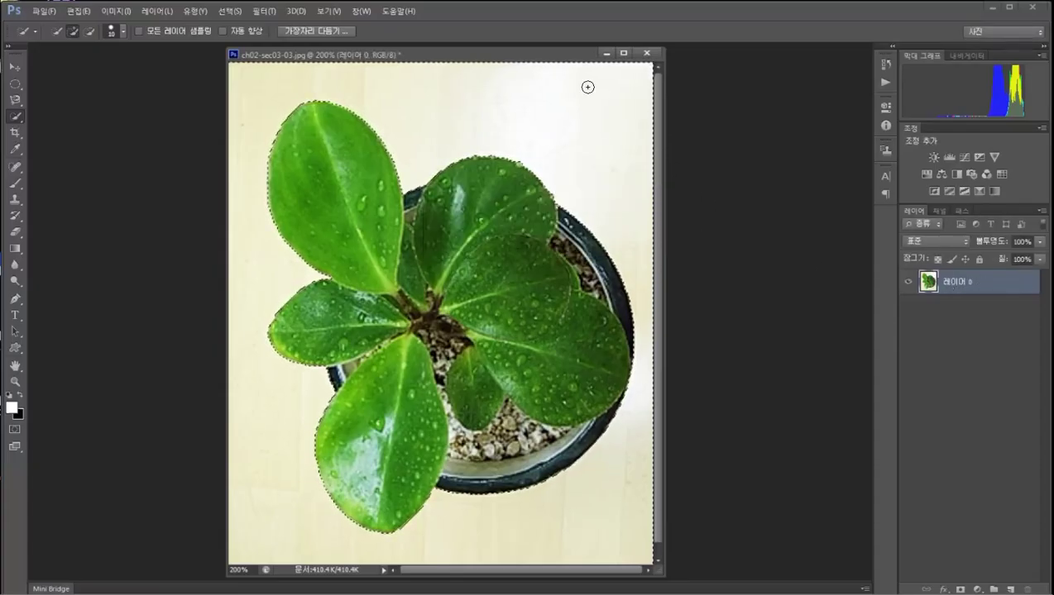
{"action": "key", "text": "Delete"}
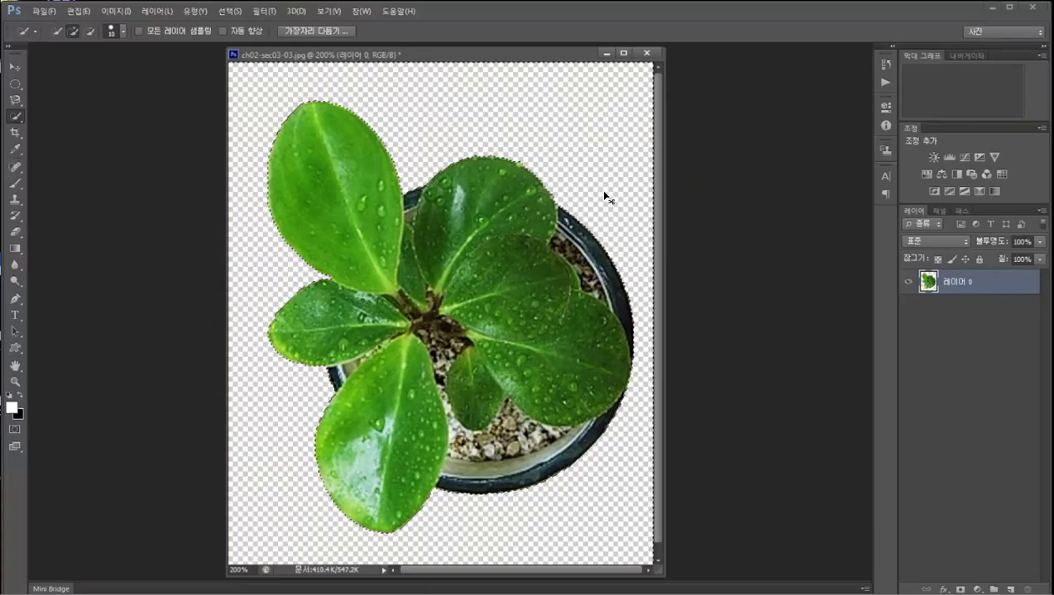
{"action": "key", "text": "ctrl+d"}
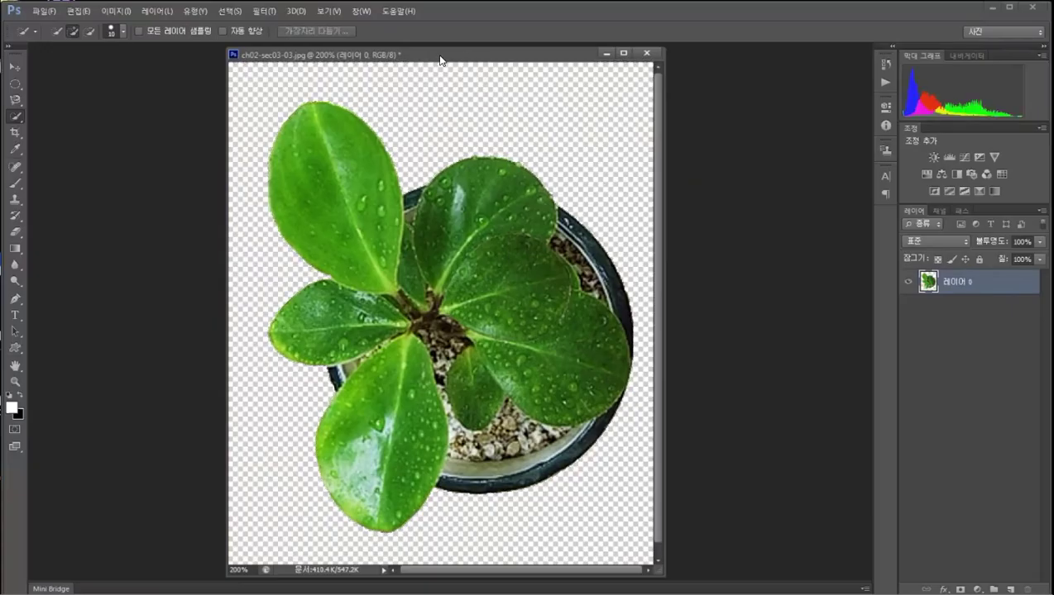
Start saving the cut-out plant under a new name and choose the 실습 folder as the destination.
{"action": "left_click_drag", "start_coordinate": [441, 60], "coordinate": [410, 62]}
{"action": "left_click", "coordinate": [43, 12]}
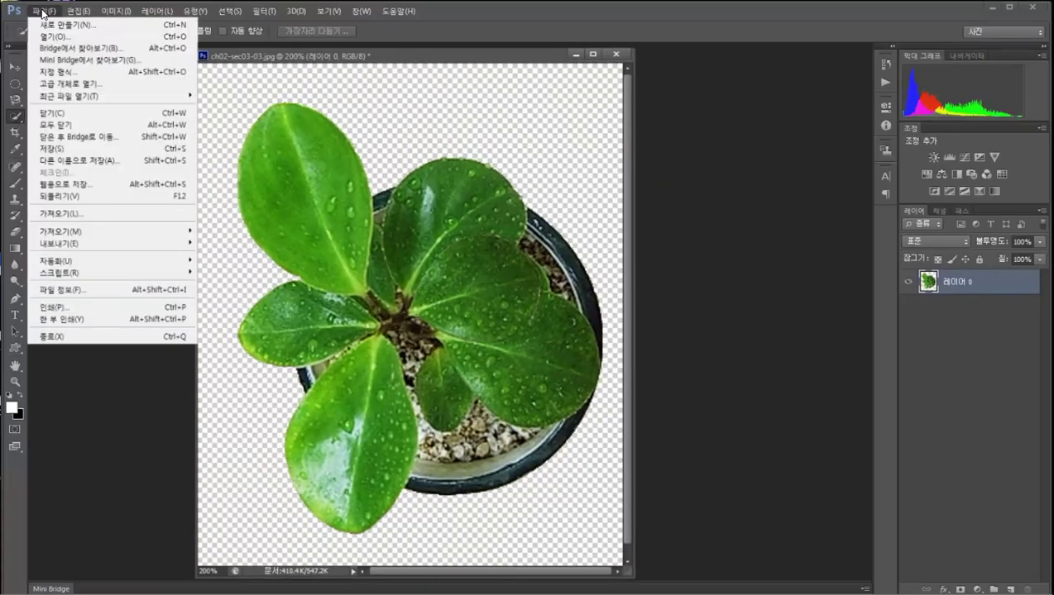
{"action": "left_click", "coordinate": [75, 161]}
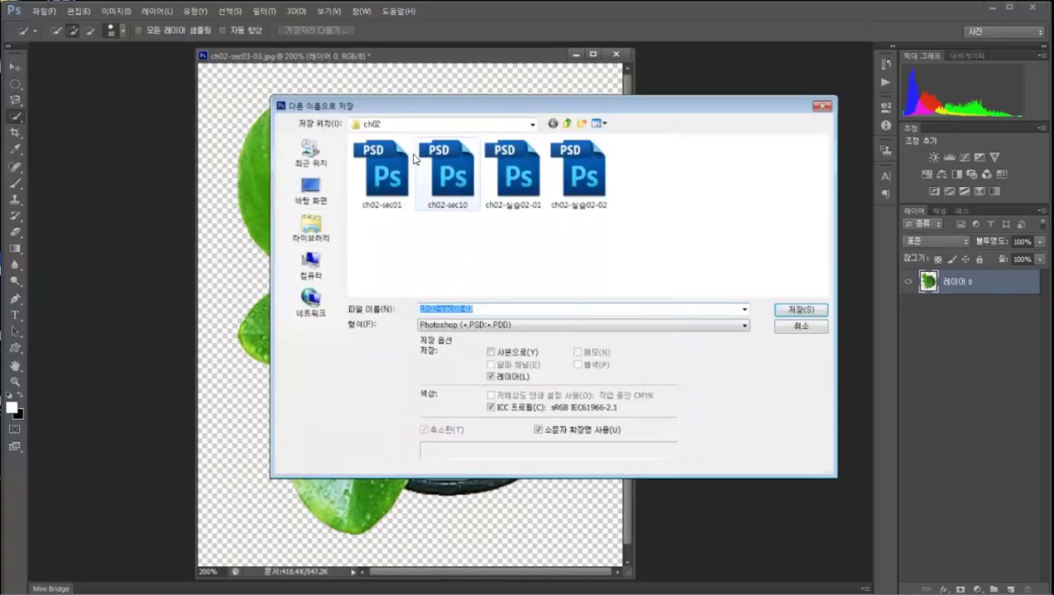
{"action": "left_click", "coordinate": [568, 124]}
{"action": "left_click", "coordinate": [569, 124]}
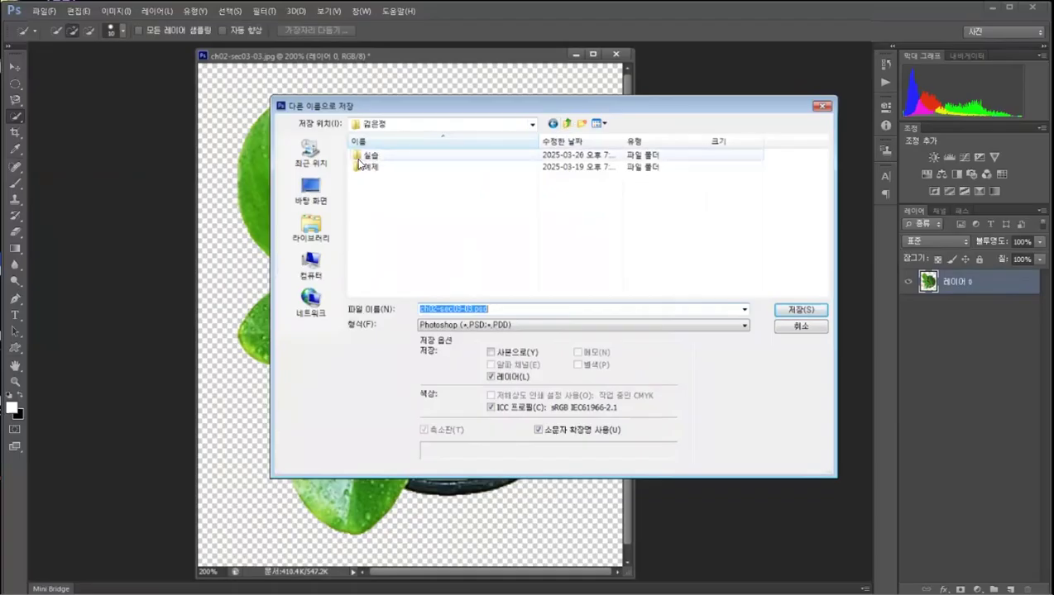
{"action": "double_click", "coordinate": [373, 149]}
Save the cut-out plant in PNG format as 03_03, accepting the default PNG options.
{"action": "left_click", "coordinate": [474, 326]}
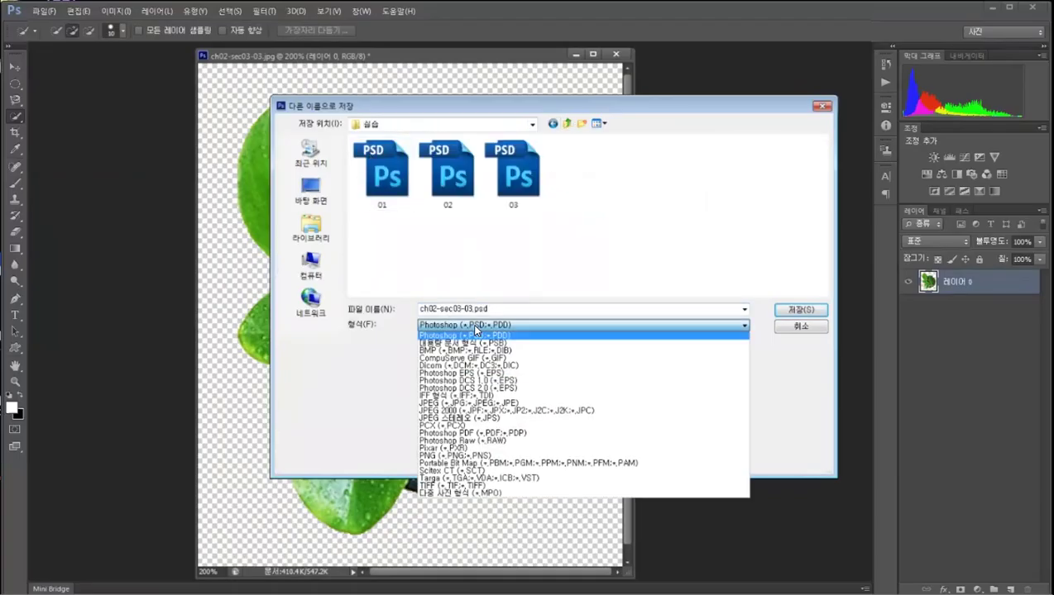
{"action": "left_click", "coordinate": [450, 455]}
{"action": "left_click", "coordinate": [391, 207]}
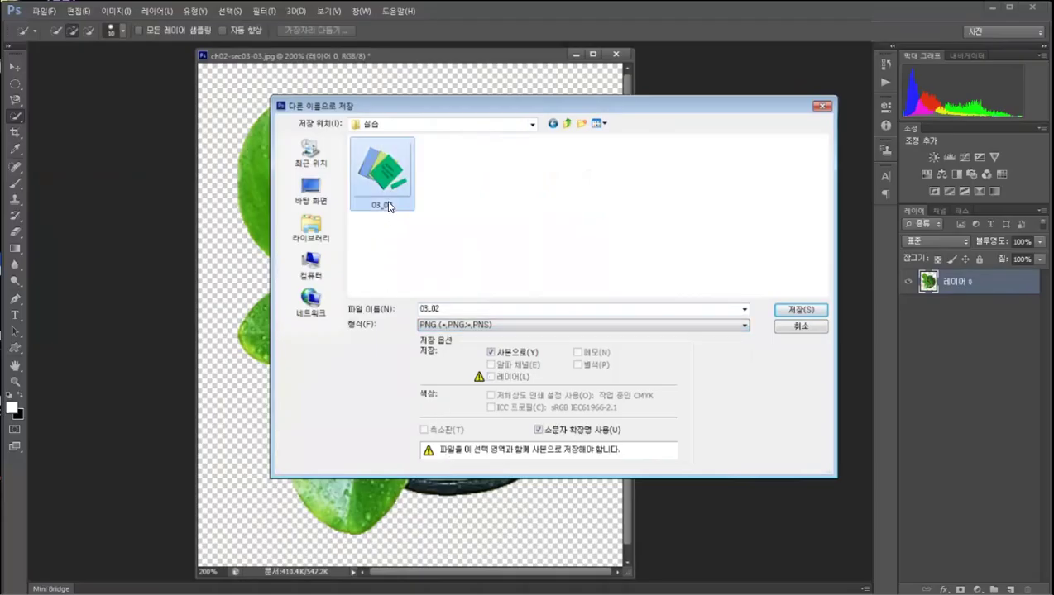
{"action": "double_click", "coordinate": [442, 307]}
{"action": "key", "text": "End"}
{"action": "key", "text": "BackSpace"}
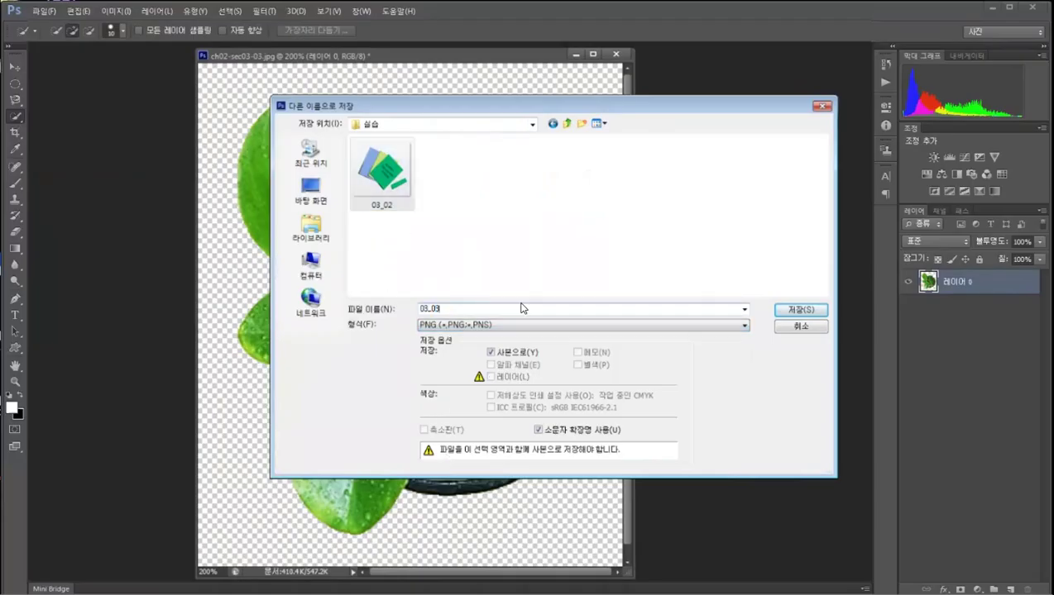
{"action": "left_click", "coordinate": [798, 310]}
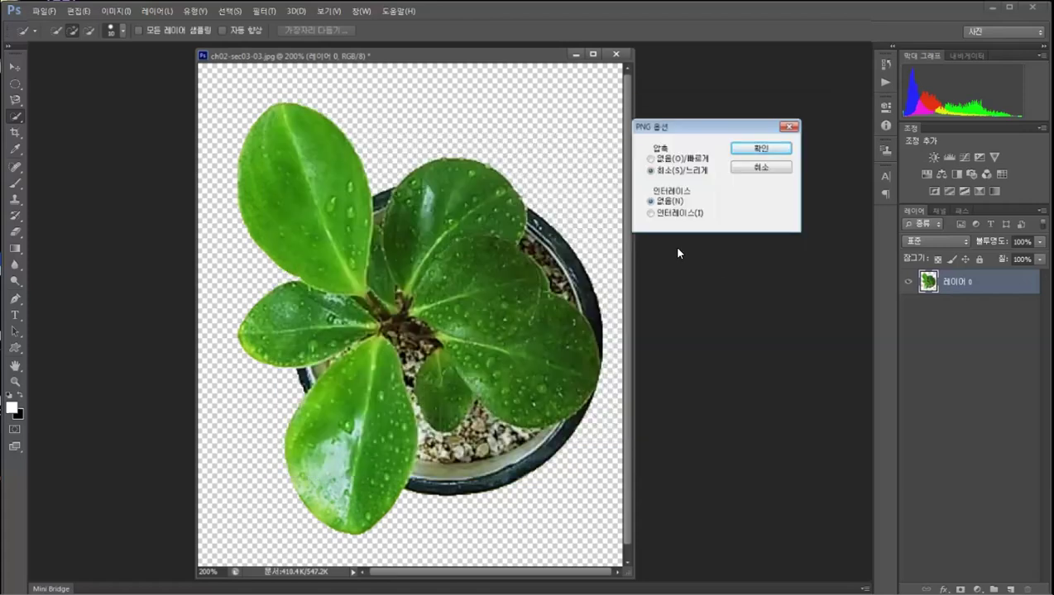
{"action": "left_click", "coordinate": [746, 148]}
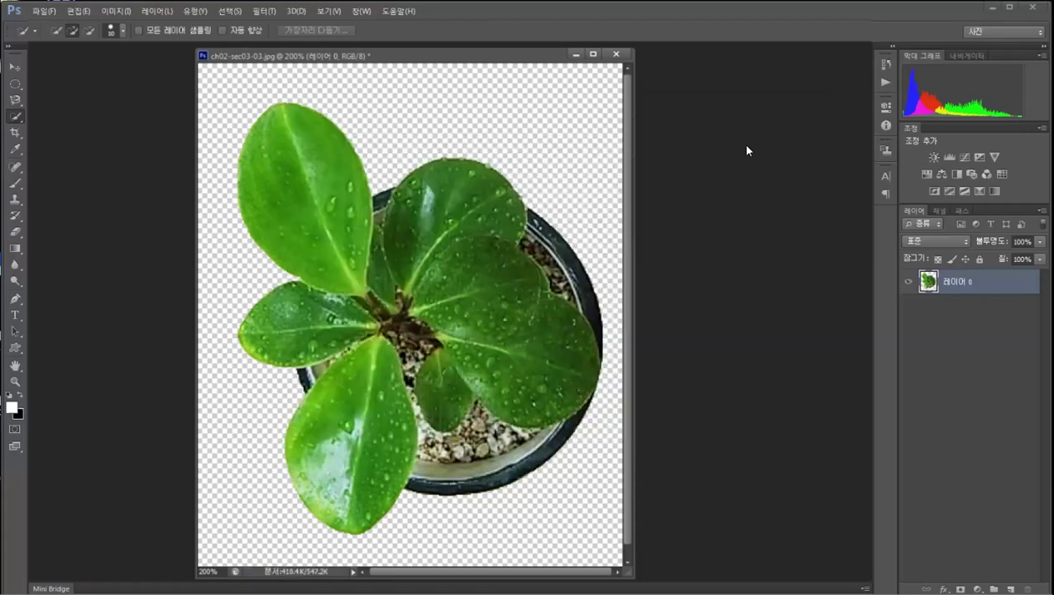
Try to move the harbour photo into the window-frame image, and reposition the harbour photo's document window.
{"action": "key", "text": "super"}
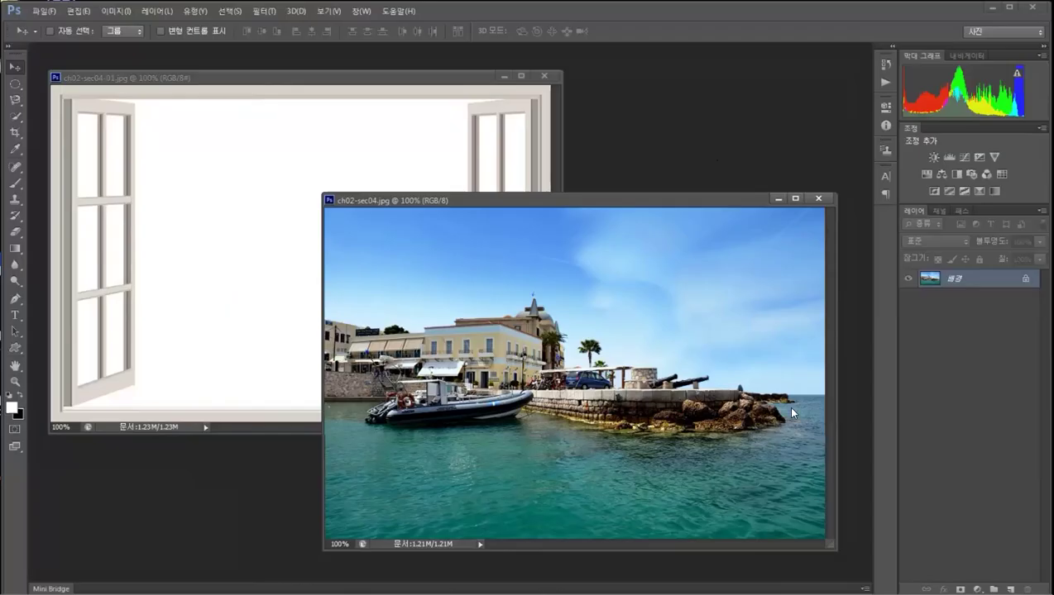
{"action": "left_click_drag", "start_coordinate": [642, 212], "coordinate": [384, 135]}
{"action": "left_click_drag", "start_coordinate": [601, 200], "coordinate": [569, 148]}
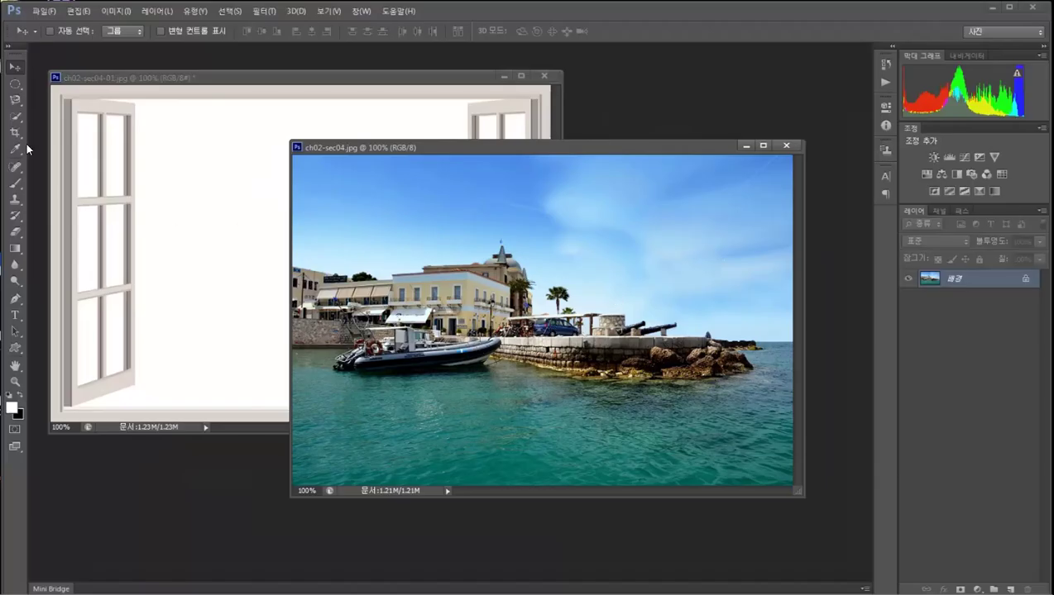
Select the harbour sky with the Quick Selection tool, reducing the brush to 6 px to add the gap between the pergola post and blue car.
{"action": "left_click", "coordinate": [16, 116]}
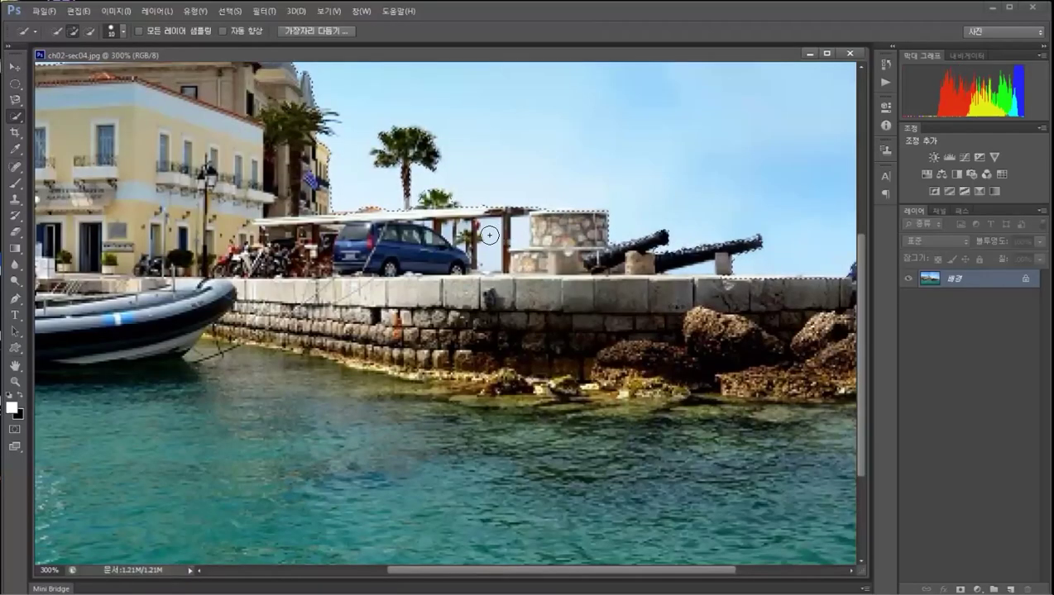
{"action": "key", "text": "bracketleft"}
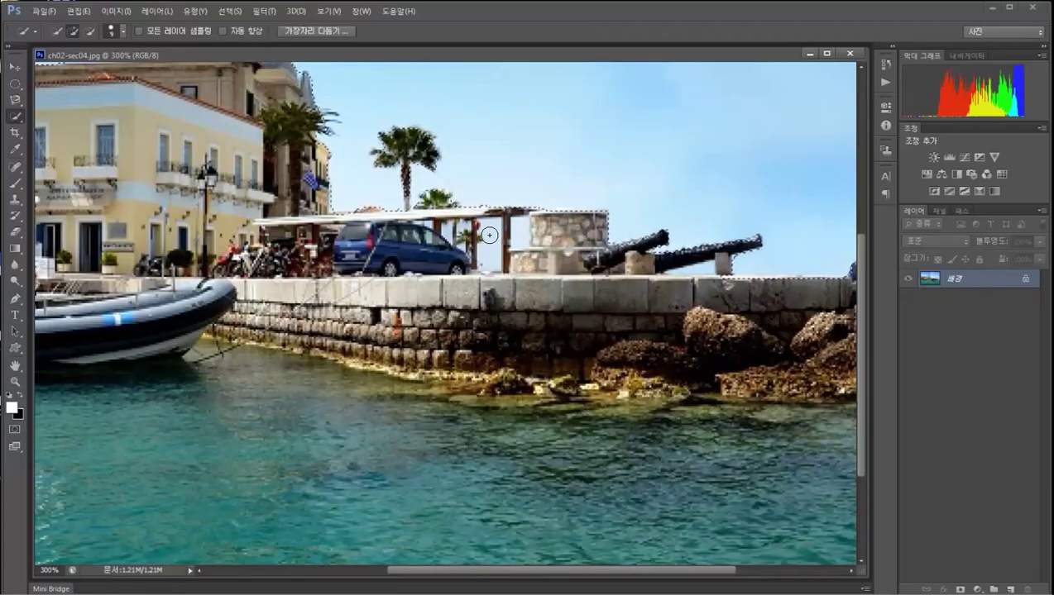
{"action": "key", "text": "bracketleft"}
{"action": "key", "text": "bracketleft"}
{"action": "key", "text": "bracketleft"}
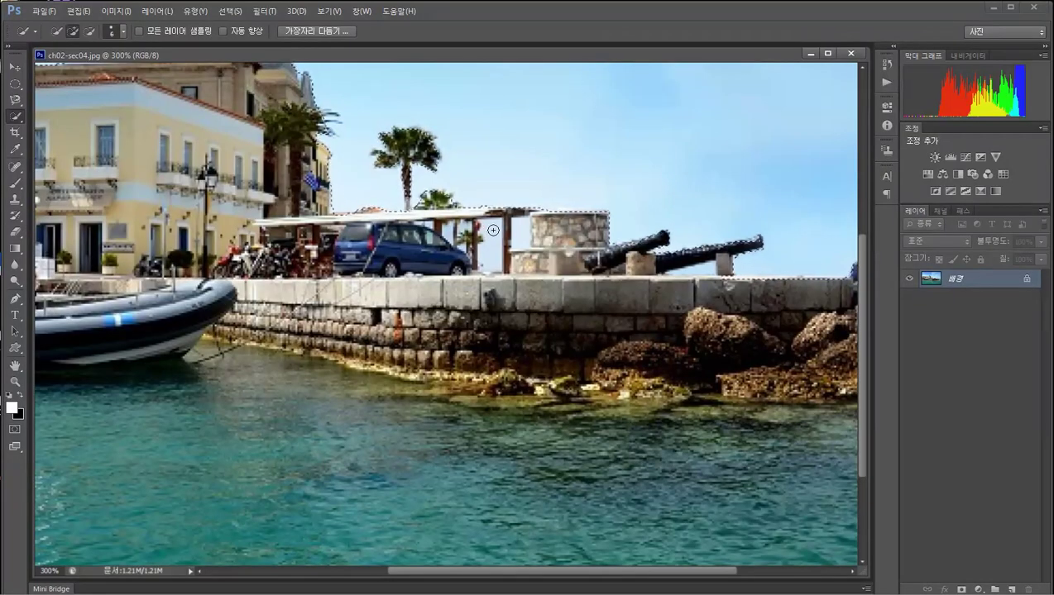
{"action": "left_click", "coordinate": [497, 231]}
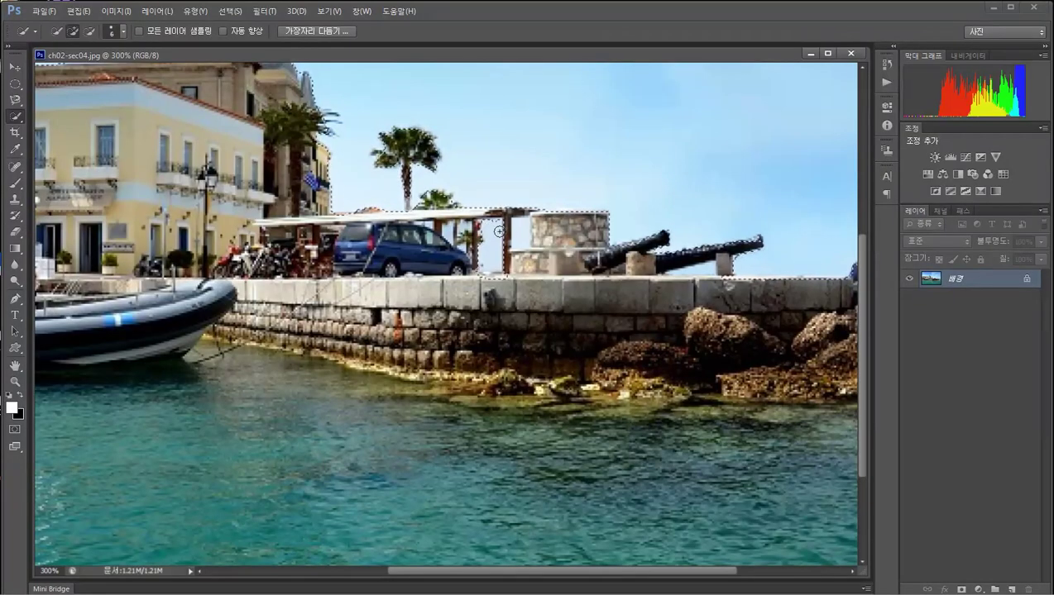
{"action": "mouse_move", "coordinate": [499, 231]}
{"action": "left_mouse_down"}
{"action": "mouse_move", "coordinate": [500, 279]}
{"action": "mouse_move", "coordinate": [477, 278]}
{"action": "left_mouse_up"}
Refine the sky selection around the cannons, subtracting the stone wall below them with the Quick Selection tool.
{"action": "key", "text": "alt"}
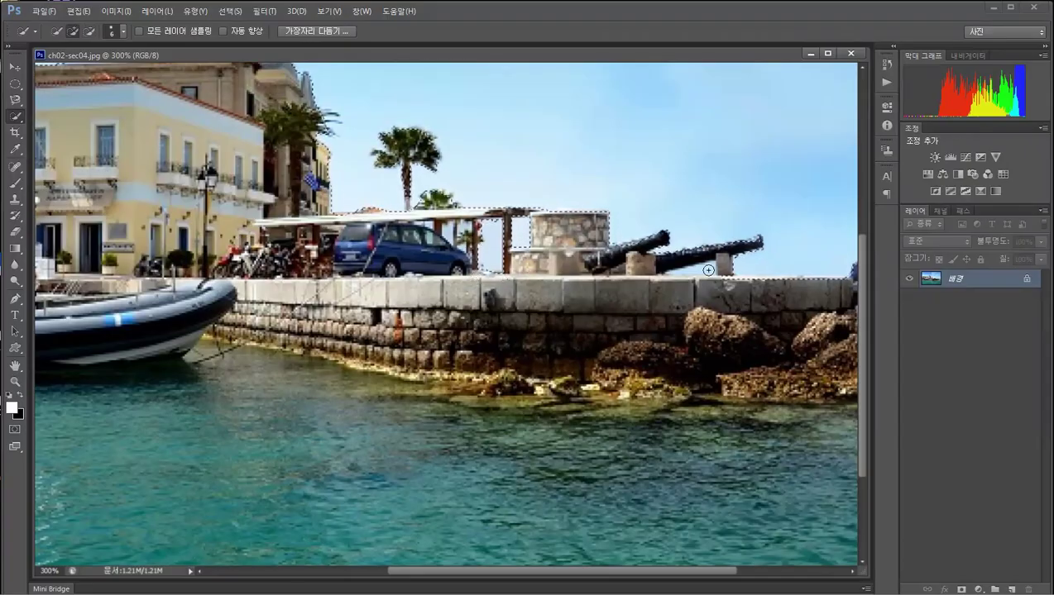
{"action": "key", "text": "alt"}
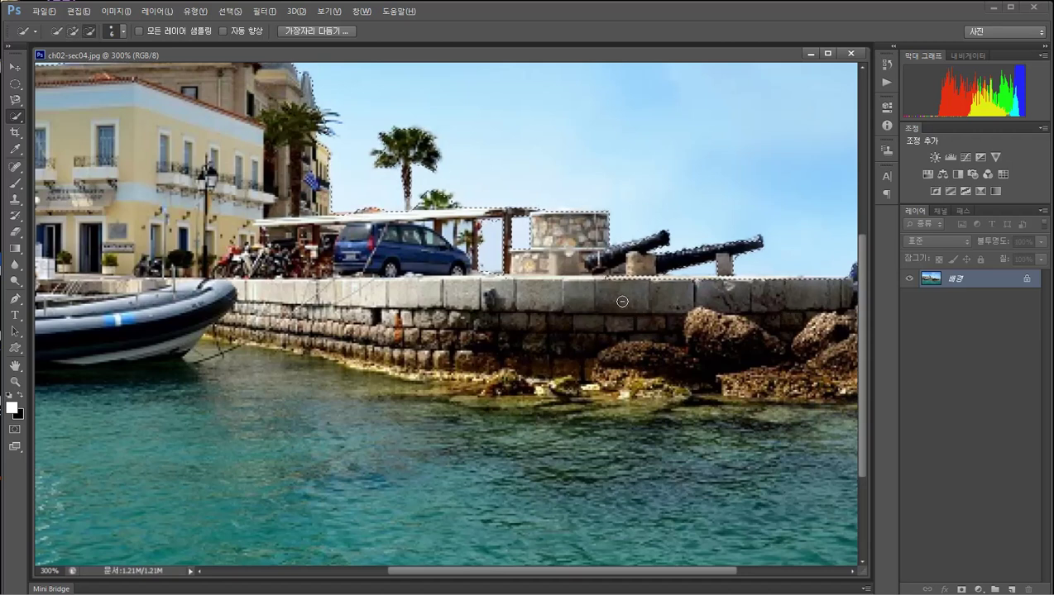
{"action": "left_click_drag", "start_coordinate": [622, 302], "coordinate": [729, 288]}
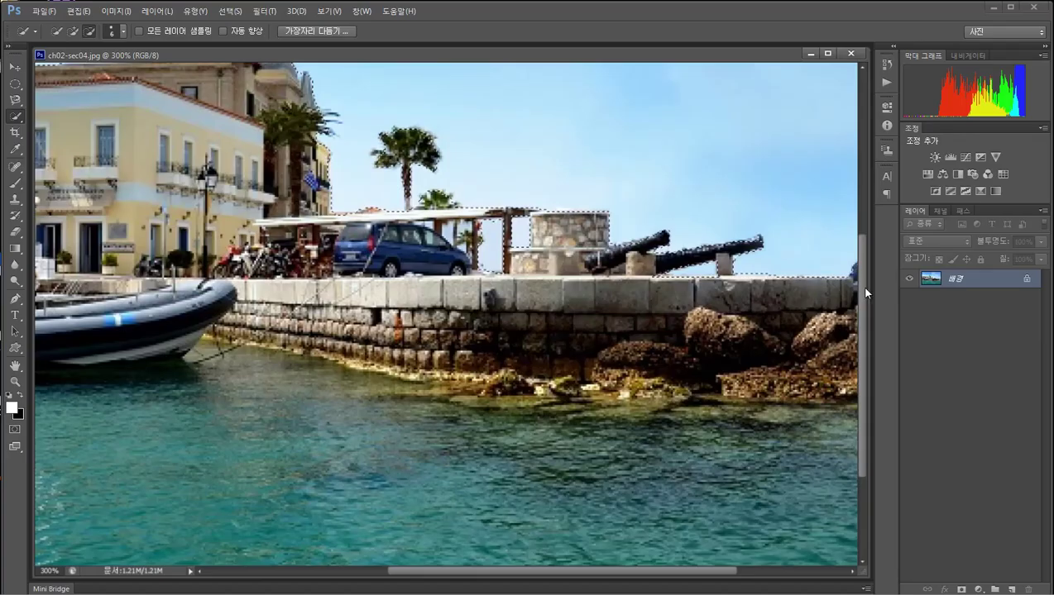
{"action": "left_click_drag", "start_coordinate": [783, 292], "coordinate": [540, 263]}
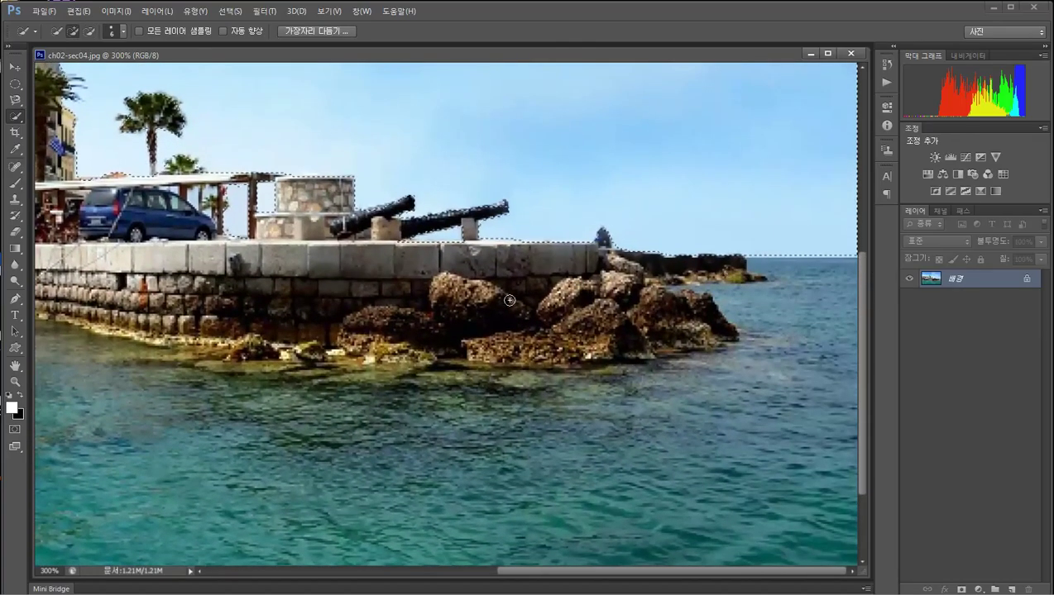
{"action": "left_click_drag", "start_coordinate": [470, 297], "coordinate": [705, 321]}
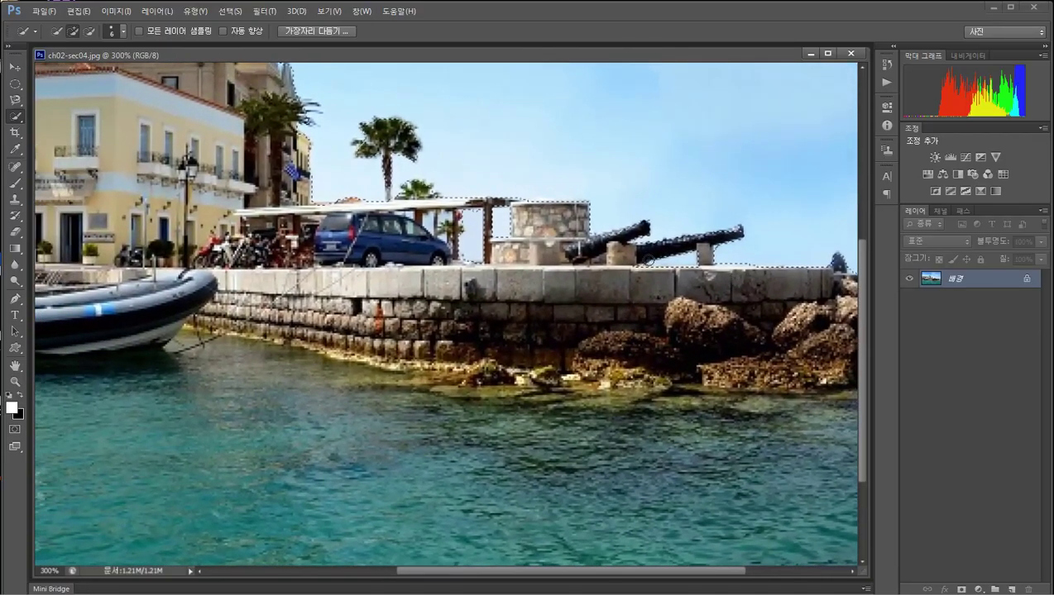
{"action": "left_click", "coordinate": [15, 382]}
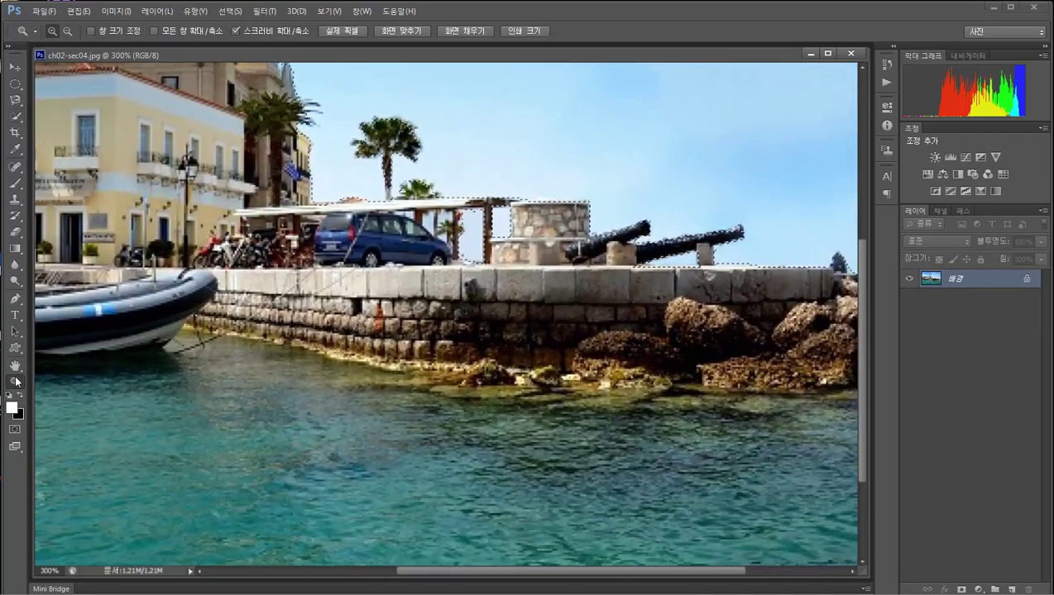
{"action": "double_click", "coordinate": [15, 382]}
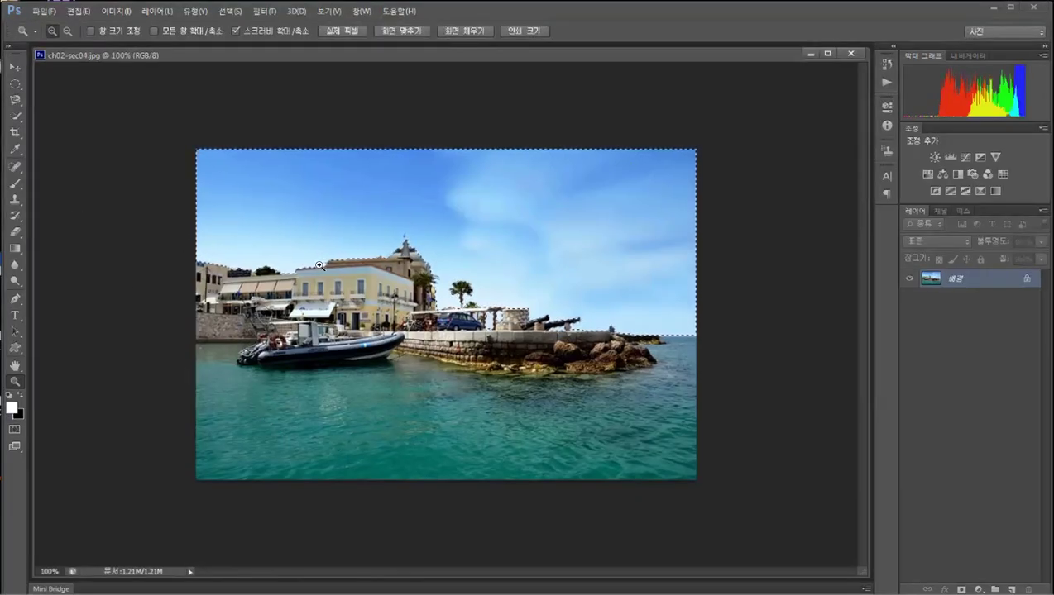
Start a Hue/Saturation adjustment on the selected sky and set the hue to +145.
{"action": "left_click", "coordinate": [14, 84]}
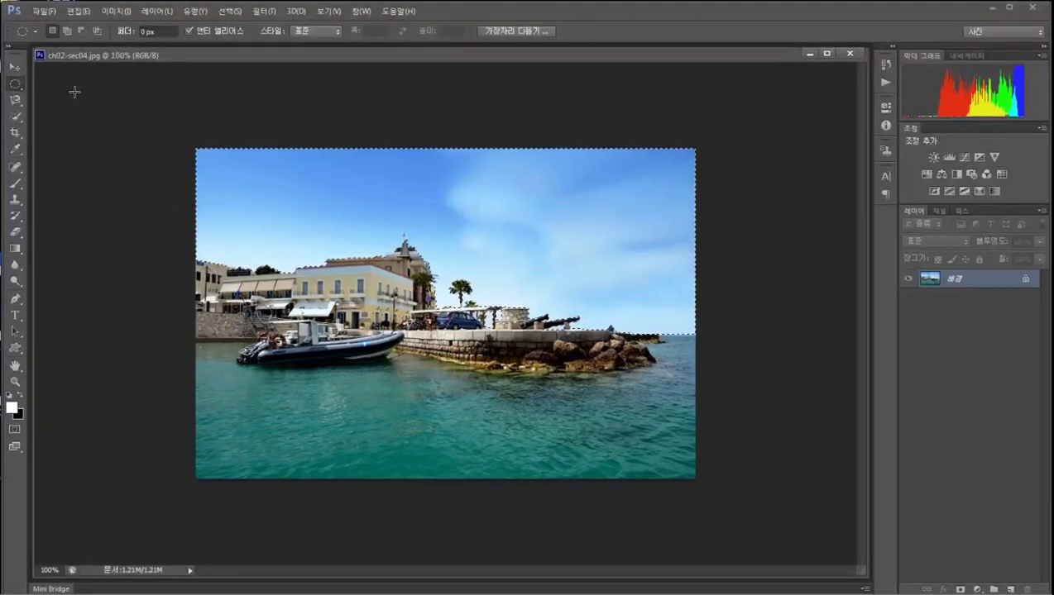
{"action": "left_click", "coordinate": [111, 10]}
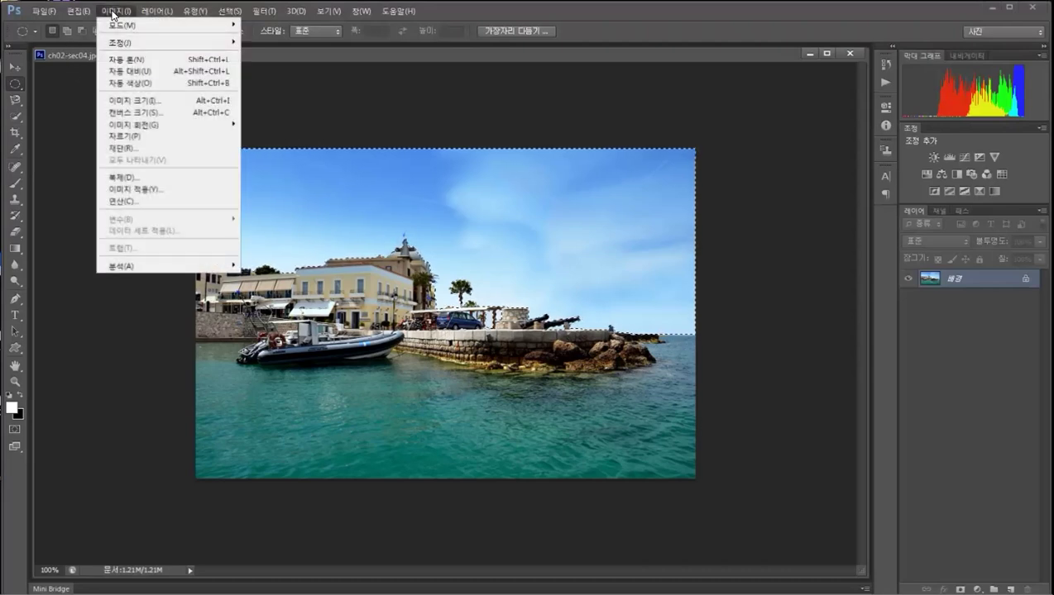
{"action": "mouse_move", "coordinate": [124, 46]}
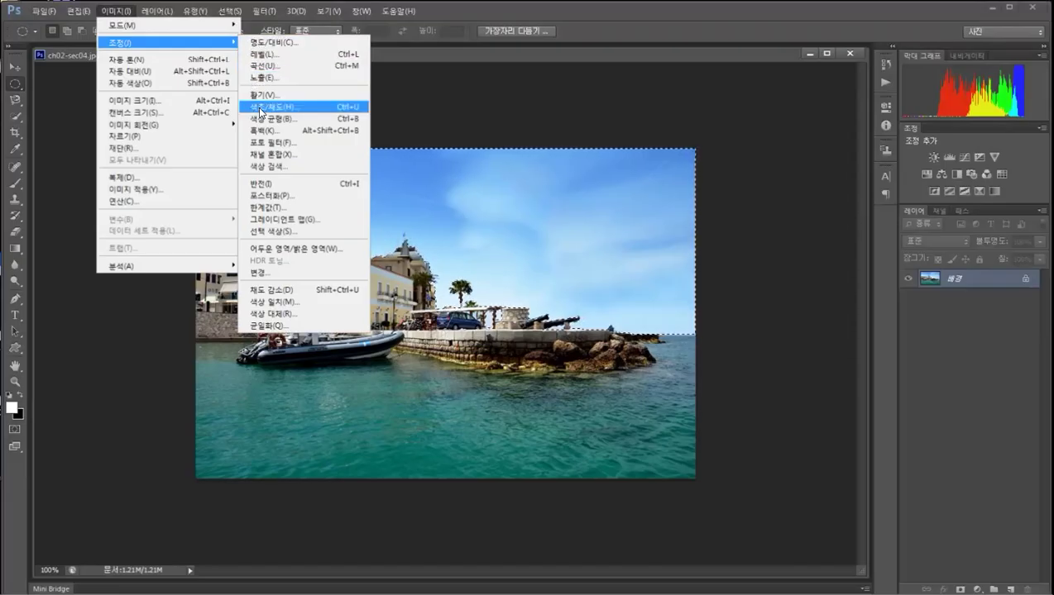
{"action": "left_click", "coordinate": [347, 114]}
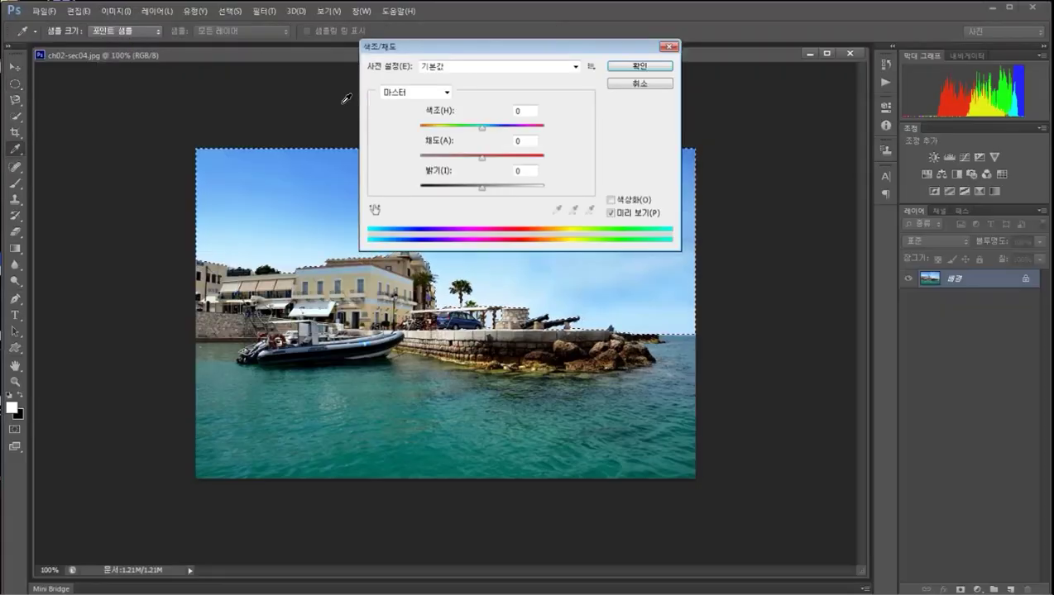
{"action": "left_click_drag", "start_coordinate": [452, 48], "coordinate": [749, 201]}
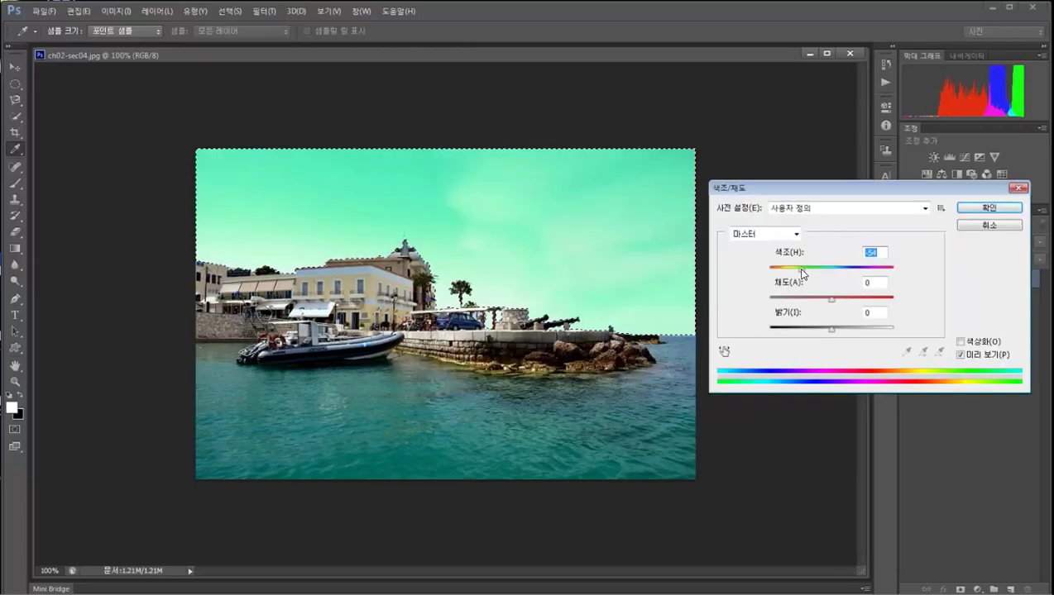
{"action": "left_click_drag", "start_coordinate": [802, 271], "coordinate": [883, 273]}
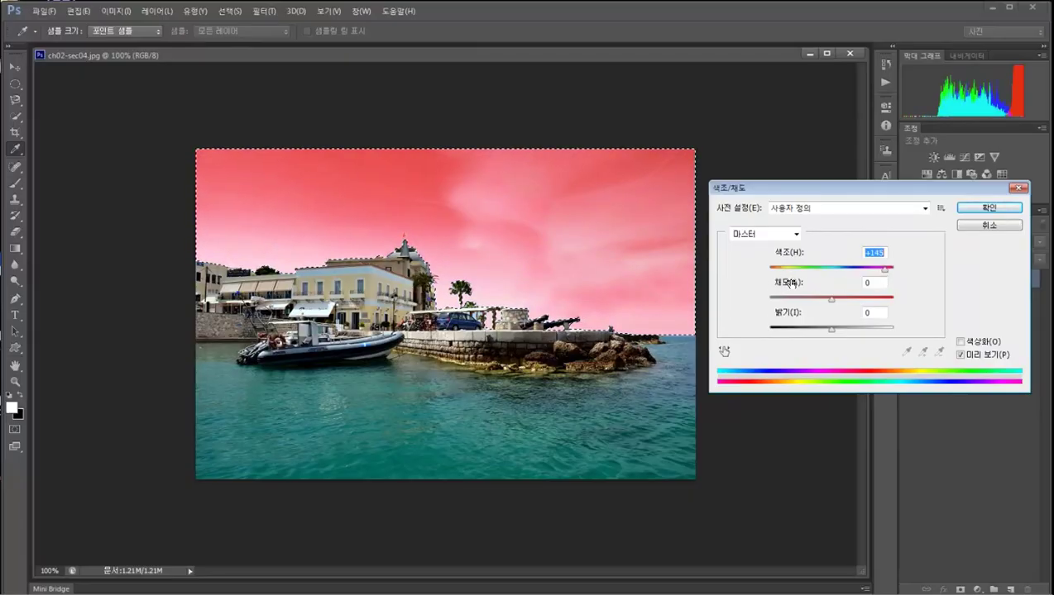
Set the sky's saturation to +10 and lightness to +11, apply the adjustment, and deselect.
{"action": "left_click_drag", "start_coordinate": [829, 304], "coordinate": [954, 298]}
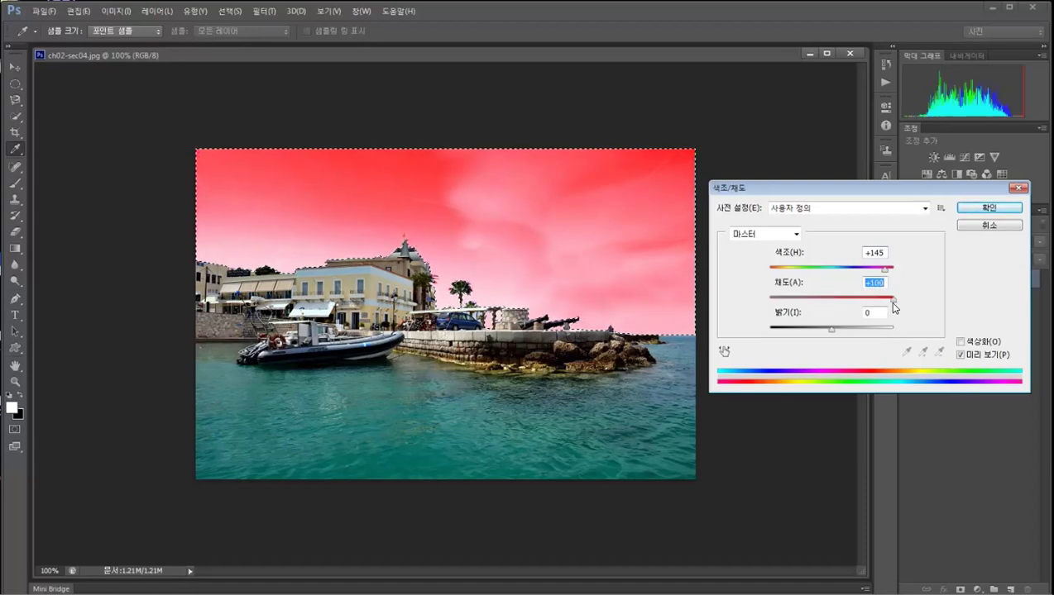
{"action": "left_click_drag", "start_coordinate": [893, 302], "coordinate": [694, 333]}
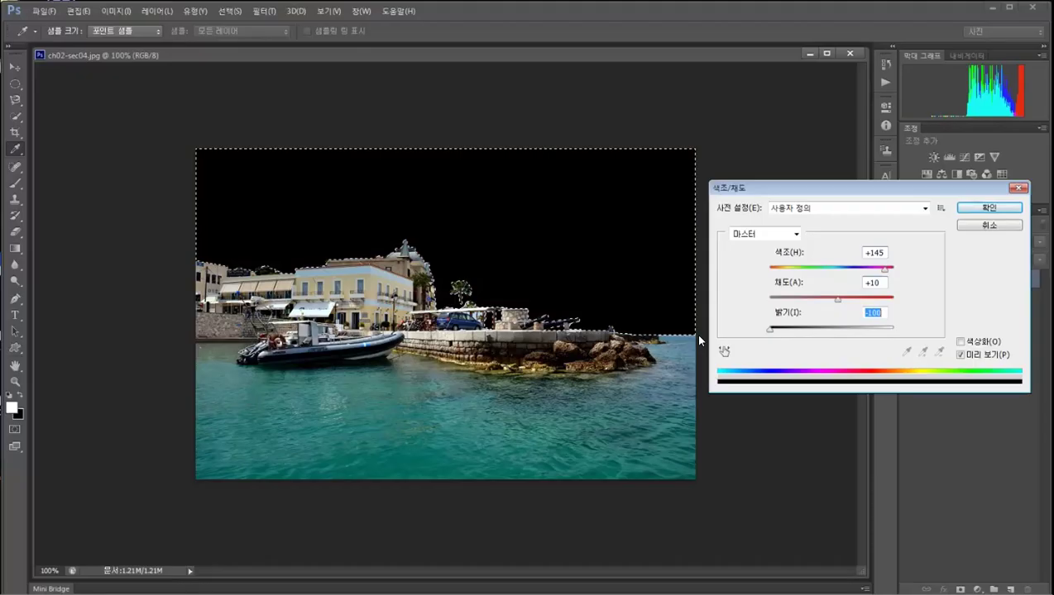
{"action": "left_click_drag", "start_coordinate": [780, 340], "coordinate": [837, 336]}
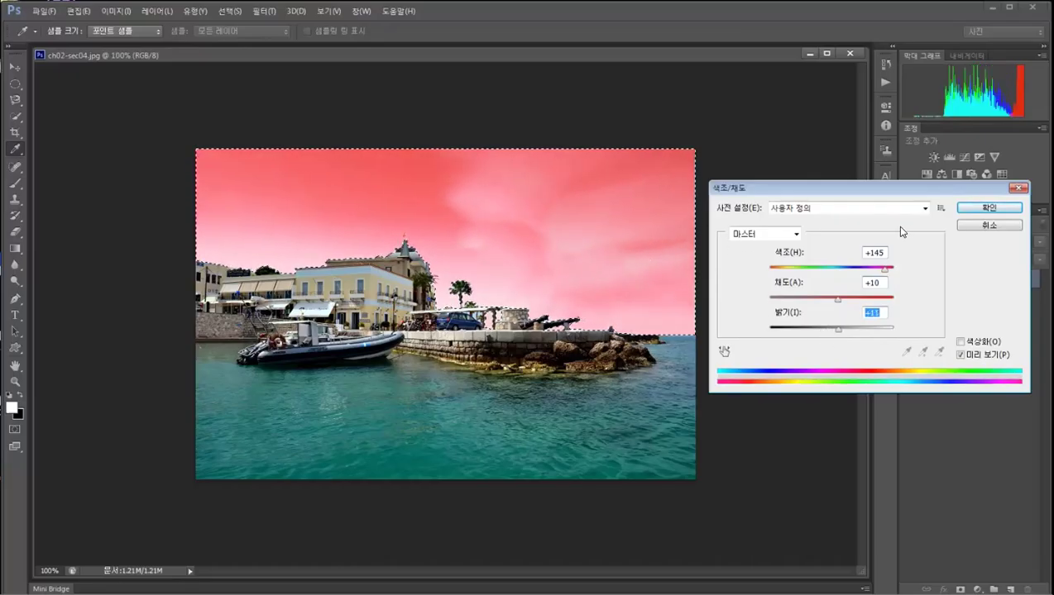
{"action": "left_click", "coordinate": [973, 210]}
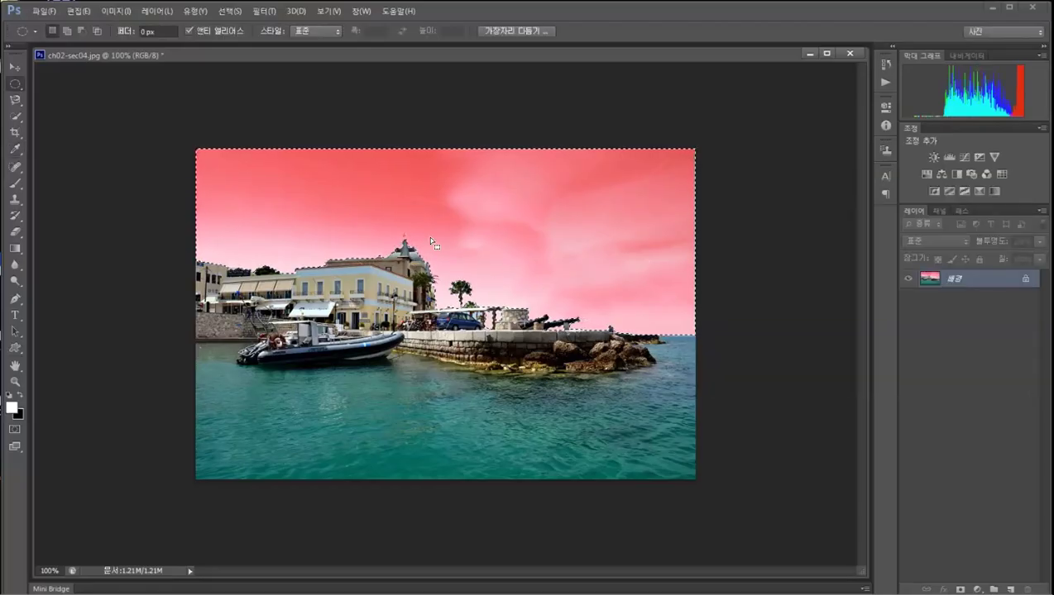
{"action": "left_click", "coordinate": [229, 10]}
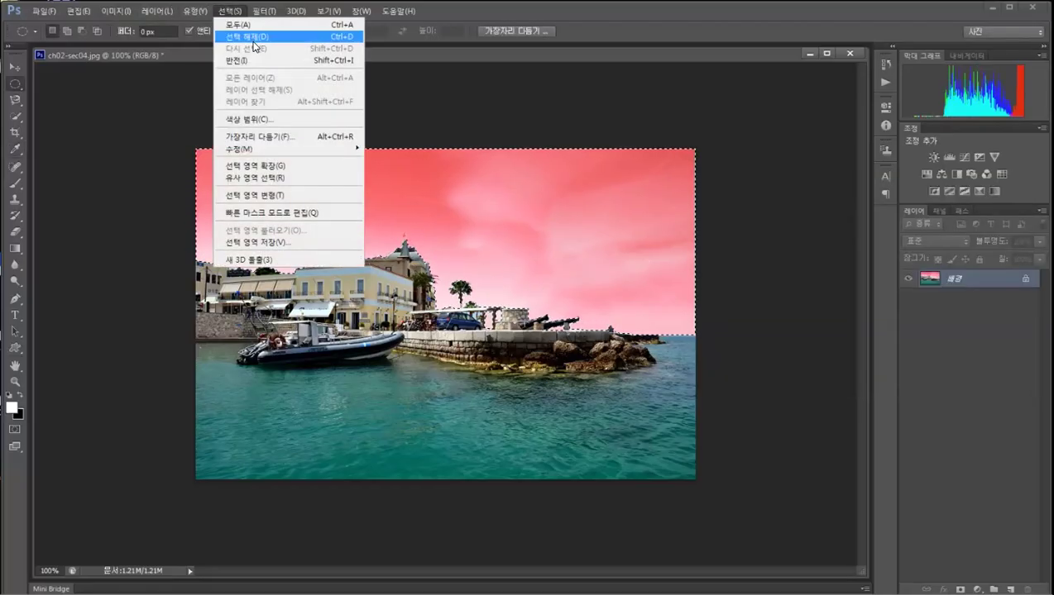
{"action": "left_click", "coordinate": [248, 36]}
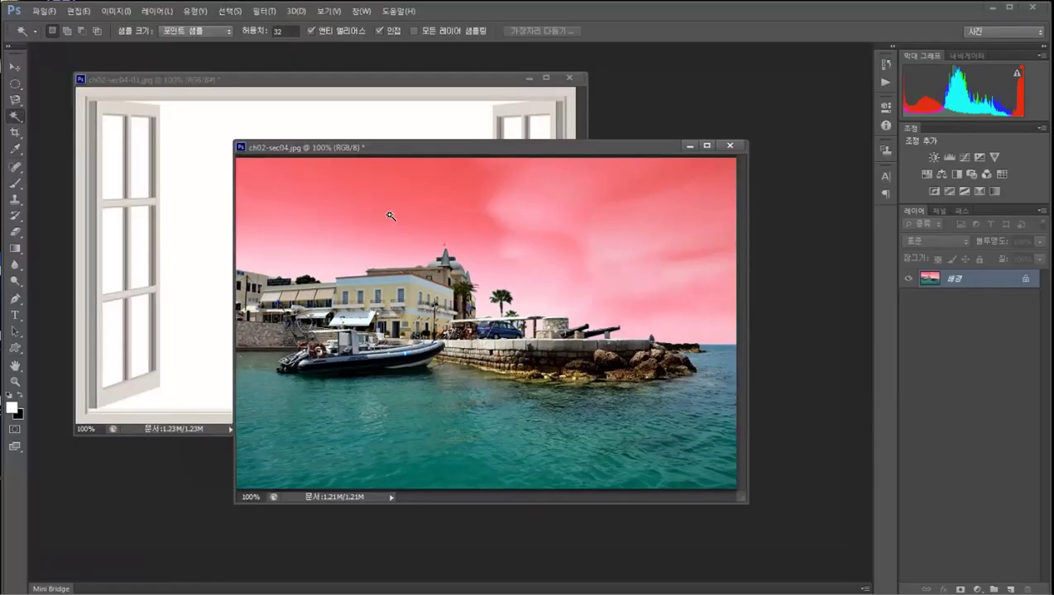
Try the Magic Wand with a tolerance of 32 on the red sky and on the sea, clearing each selection.
{"action": "left_click", "coordinate": [390, 216]}
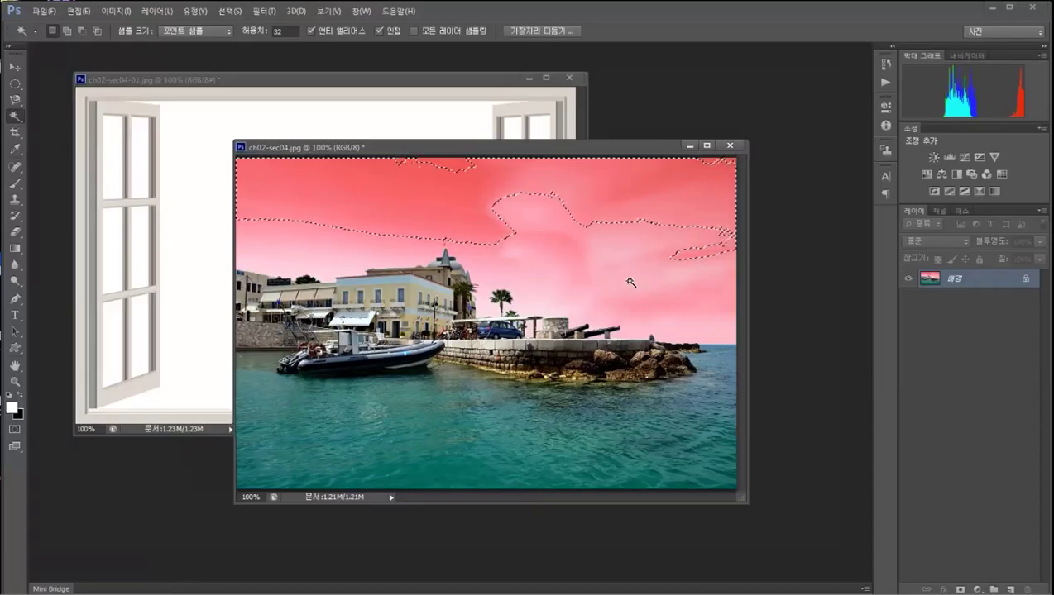
{"action": "key", "text": "ctrl+d"}
{"action": "left_click", "coordinate": [429, 444]}
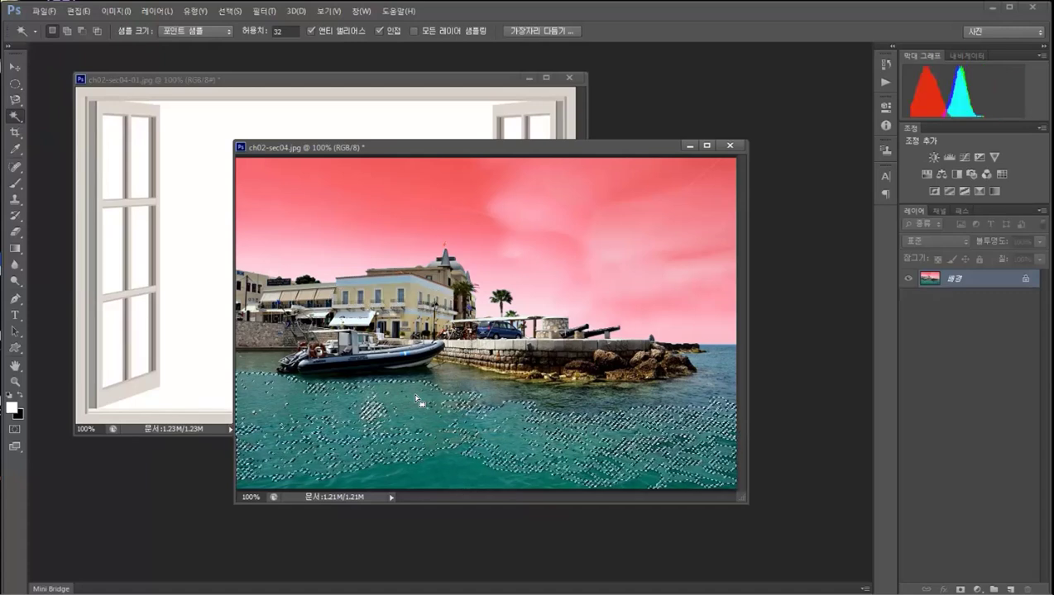
{"action": "key", "text": "ctrl+d"}
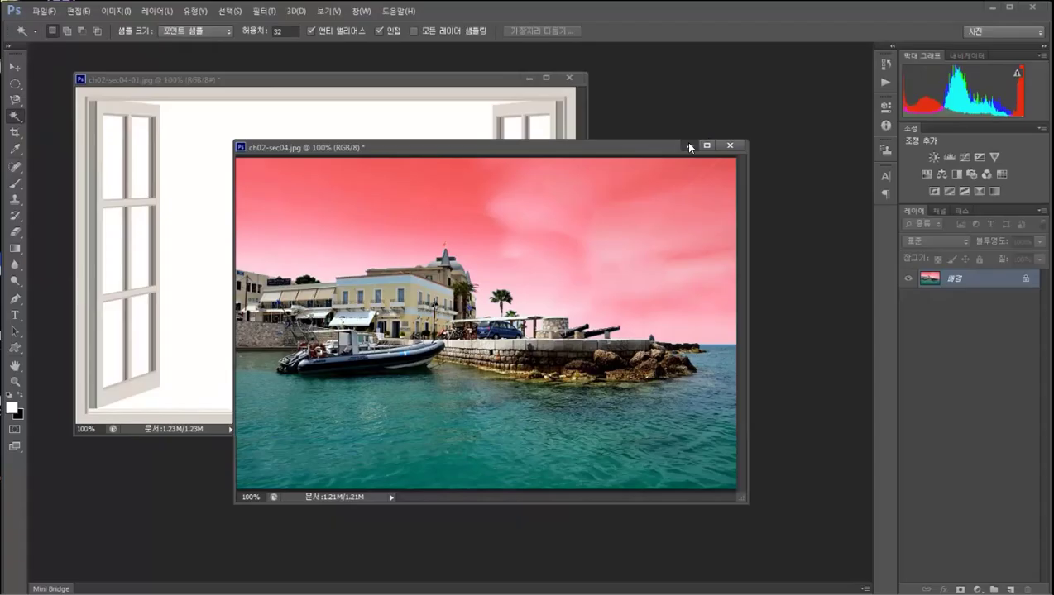
Switch to the window-frame image, and bring the harbour photo's window back to the front, shifted slightly.
{"action": "key", "text": "ctrl+Tab"}
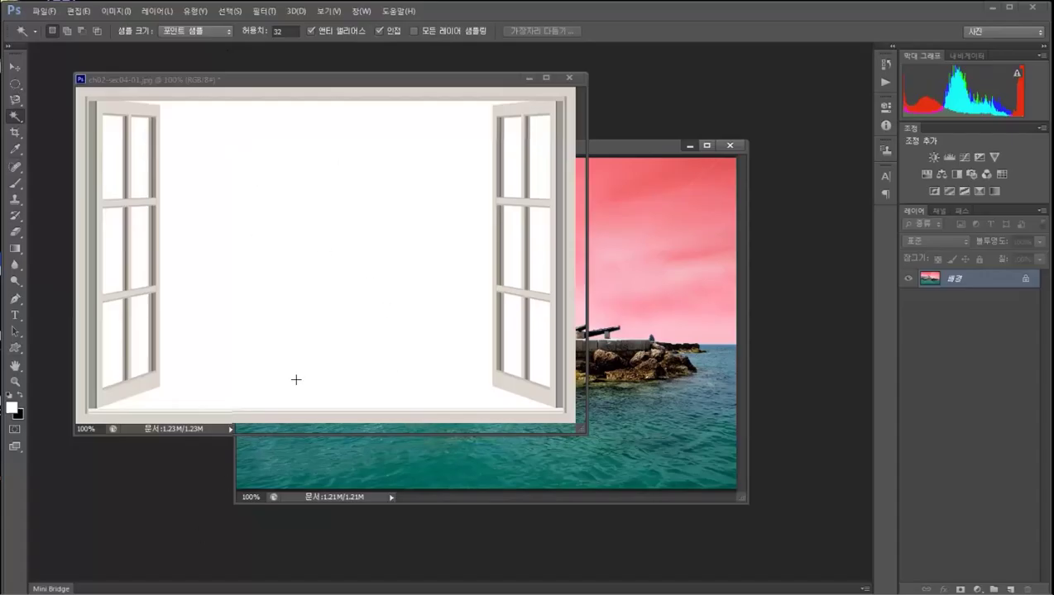
{"action": "left_click_drag", "start_coordinate": [628, 146], "coordinate": [647, 148]}
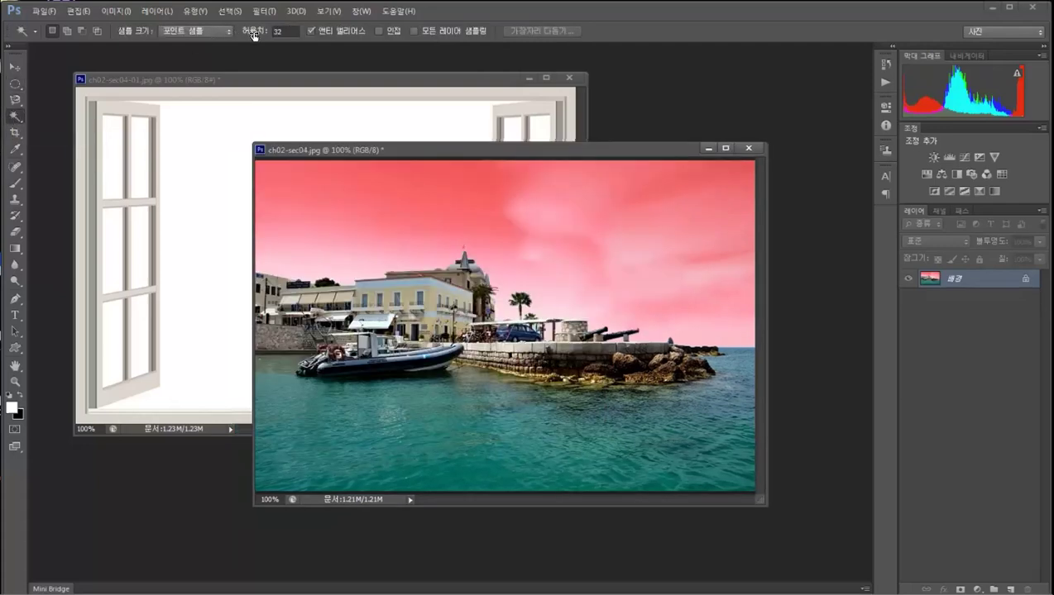
Try the Magic Wand on the red sky with Contiguous enabled, at tolerances of 32 and 10, and clear the selection.
{"action": "left_click", "coordinate": [282, 29]}
{"action": "left_click", "coordinate": [385, 200]}
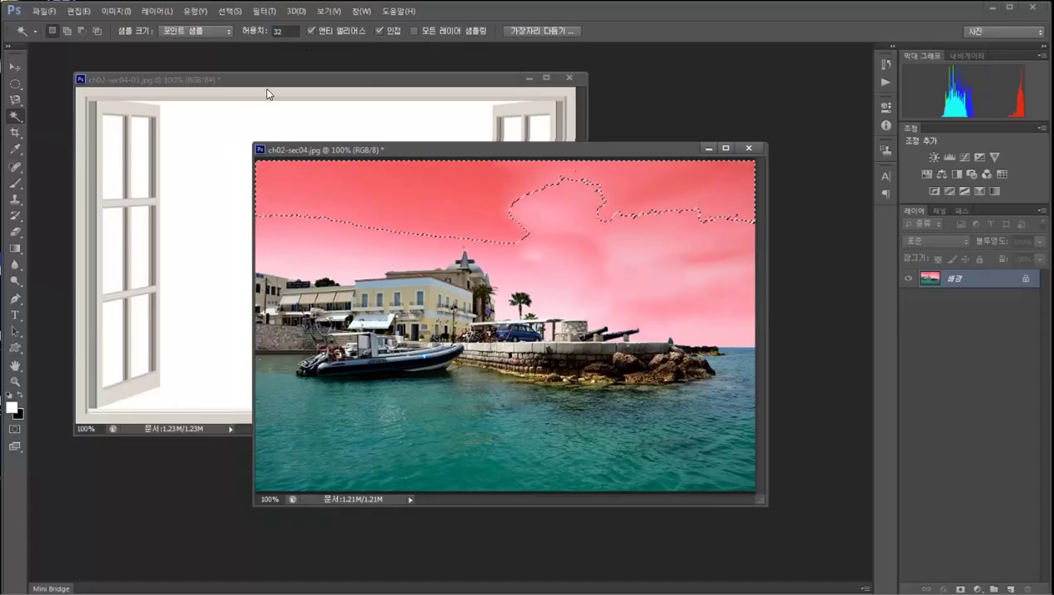
{"action": "left_click", "coordinate": [285, 31]}
{"action": "type", "text": "10"}
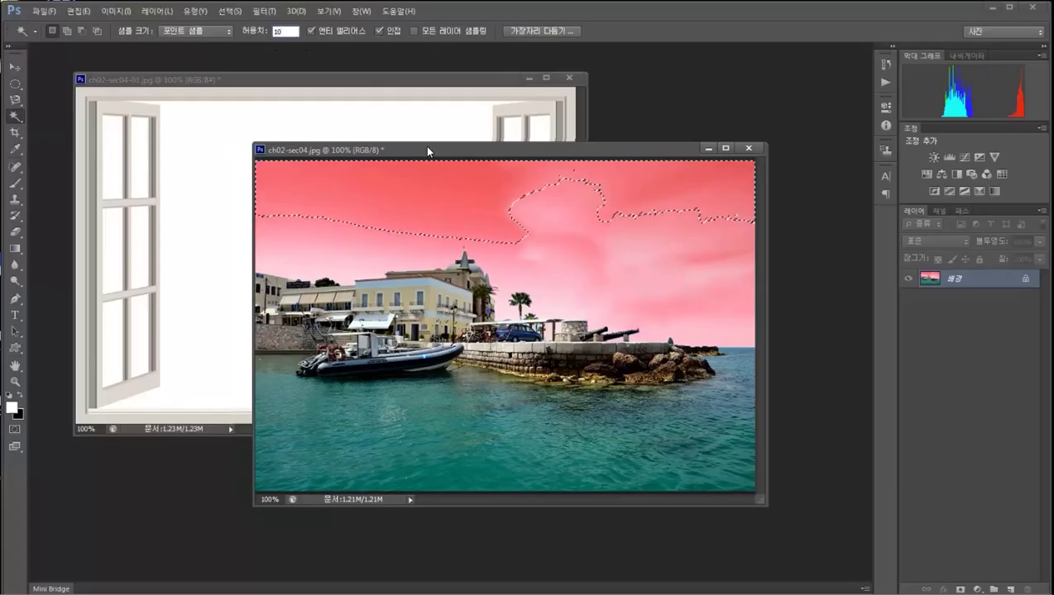
{"action": "left_click", "coordinate": [415, 195]}
{"action": "left_click", "coordinate": [396, 192]}
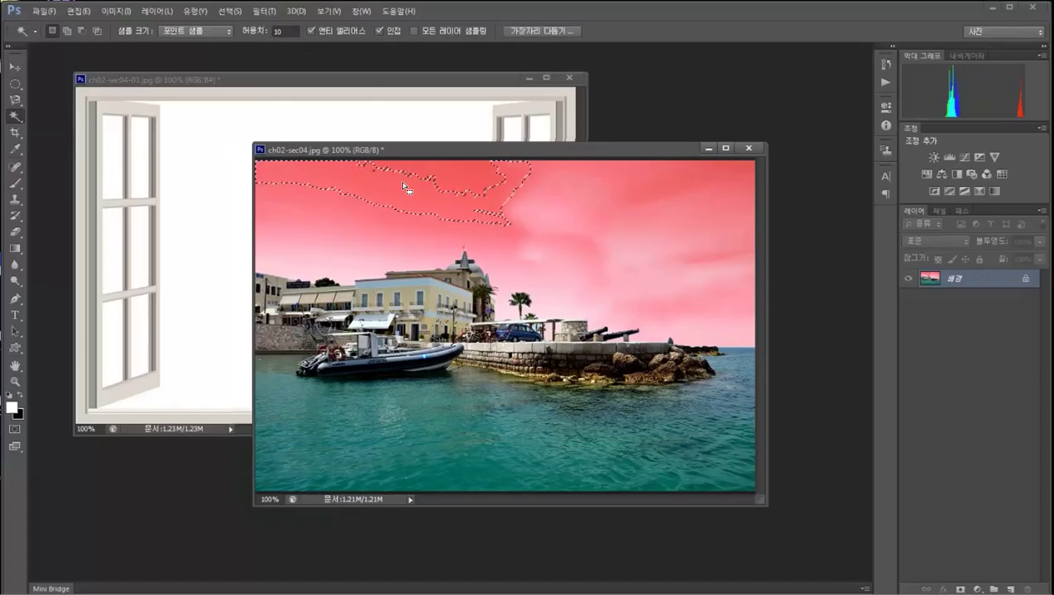
{"action": "key", "text": "ctrl+d"}
Try the Magic Wand on the red sky with a tolerance of 50, and clear the selection.
{"action": "left_click", "coordinate": [281, 31]}
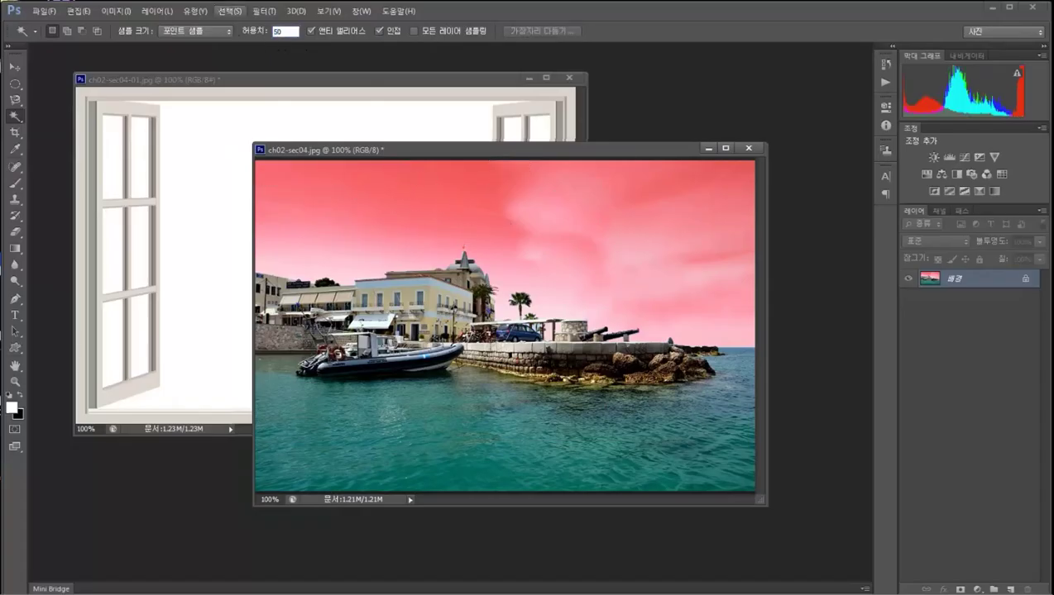
{"action": "left_click", "coordinate": [390, 197]}
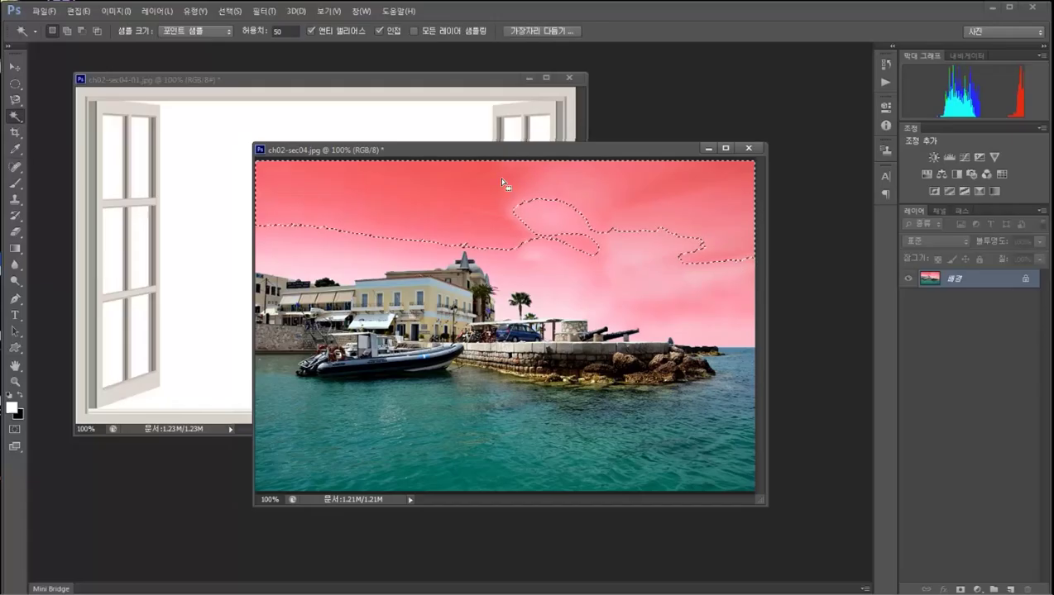
{"action": "key", "text": "ctrl+d"}
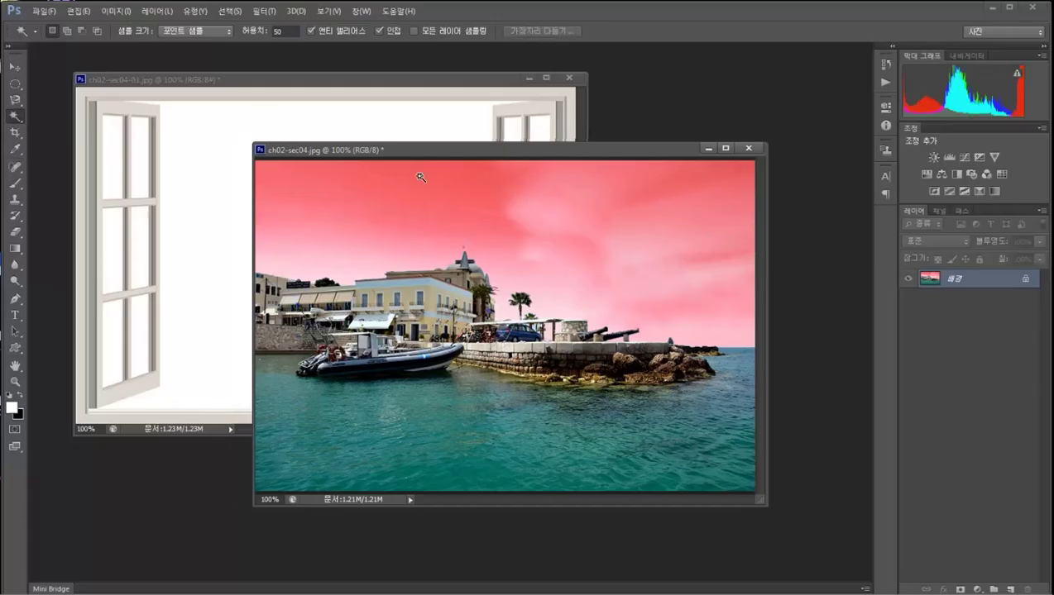
Minimise the harbour photo and select the white opening of the window-frame image with the Magic Wand at tolerances of 32 and 20.
{"action": "left_click", "coordinate": [707, 148]}
{"action": "left_click", "coordinate": [281, 31]}
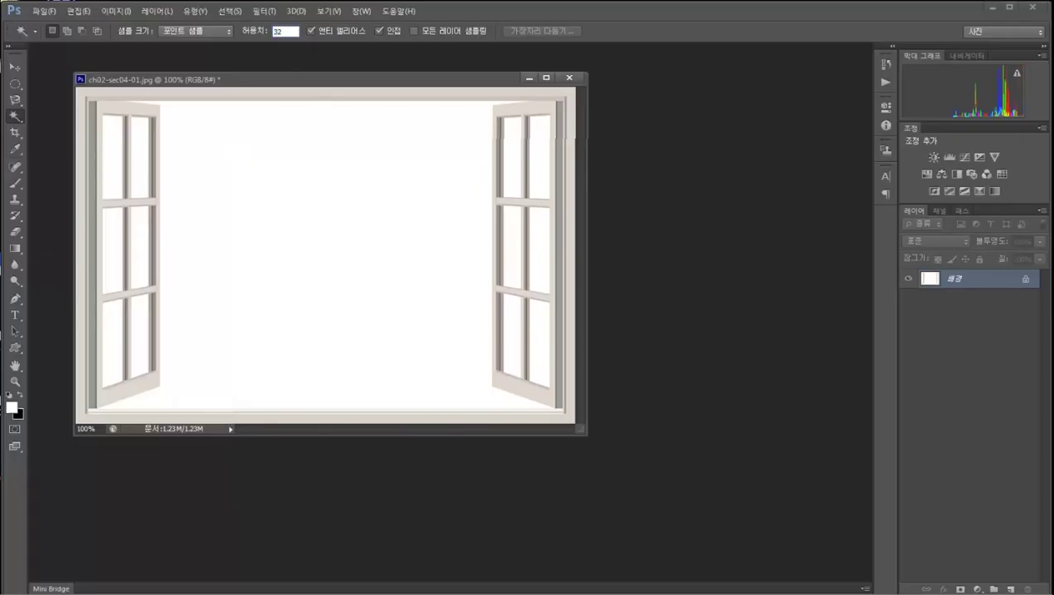
{"action": "left_click", "coordinate": [393, 149]}
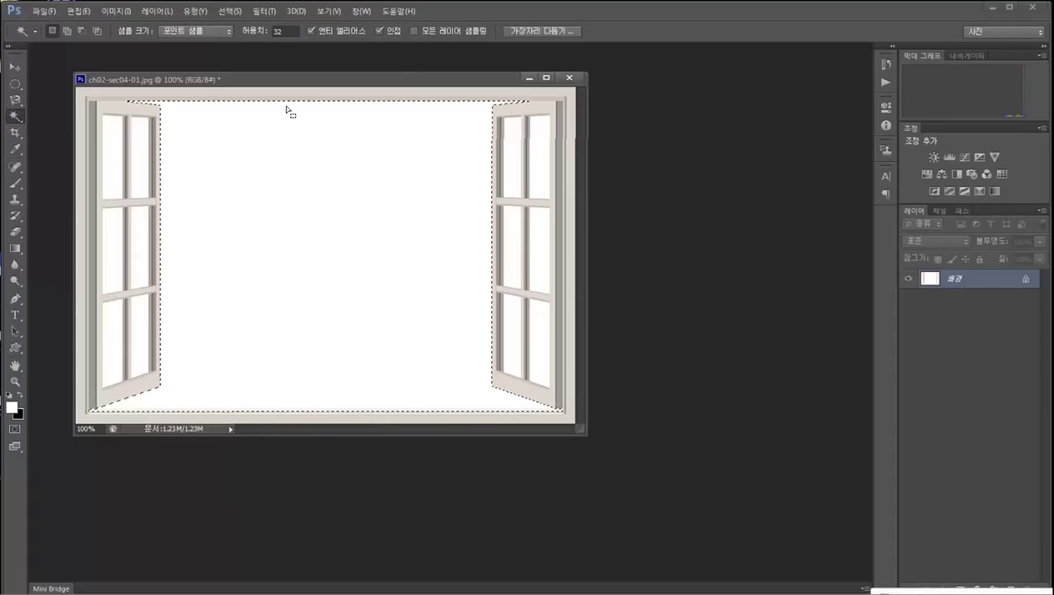
{"action": "double_click", "coordinate": [285, 29]}
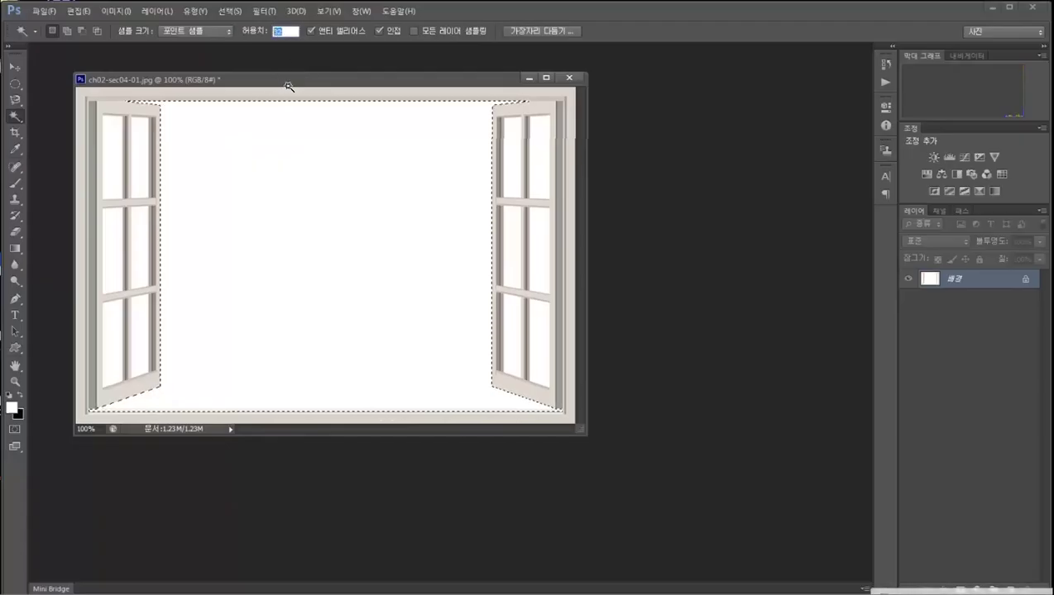
{"action": "type", "text": "20"}
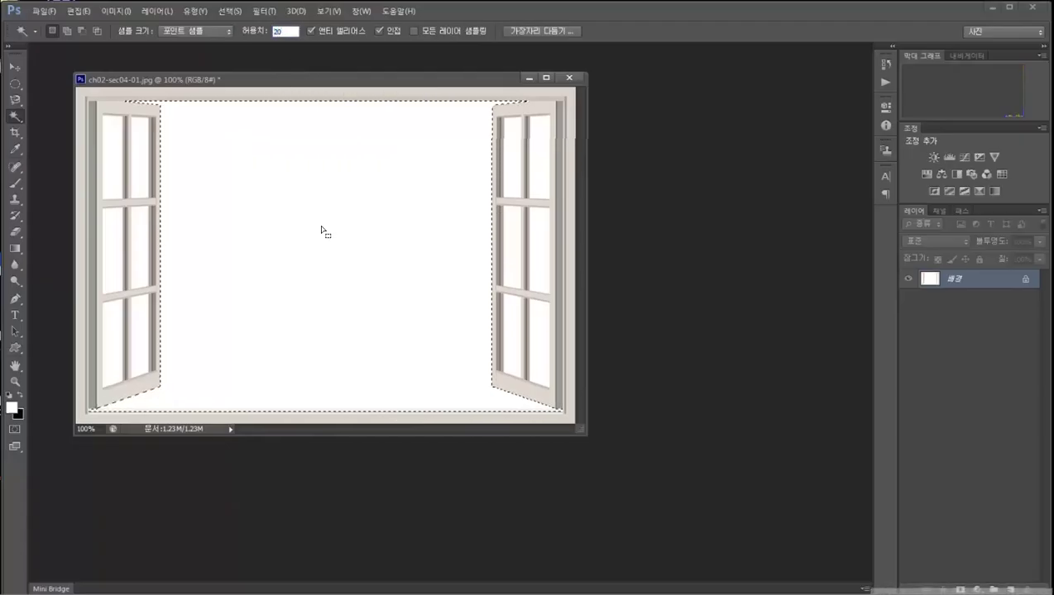
{"action": "key", "text": "ctrl+d"}
{"action": "left_click", "coordinate": [313, 211]}
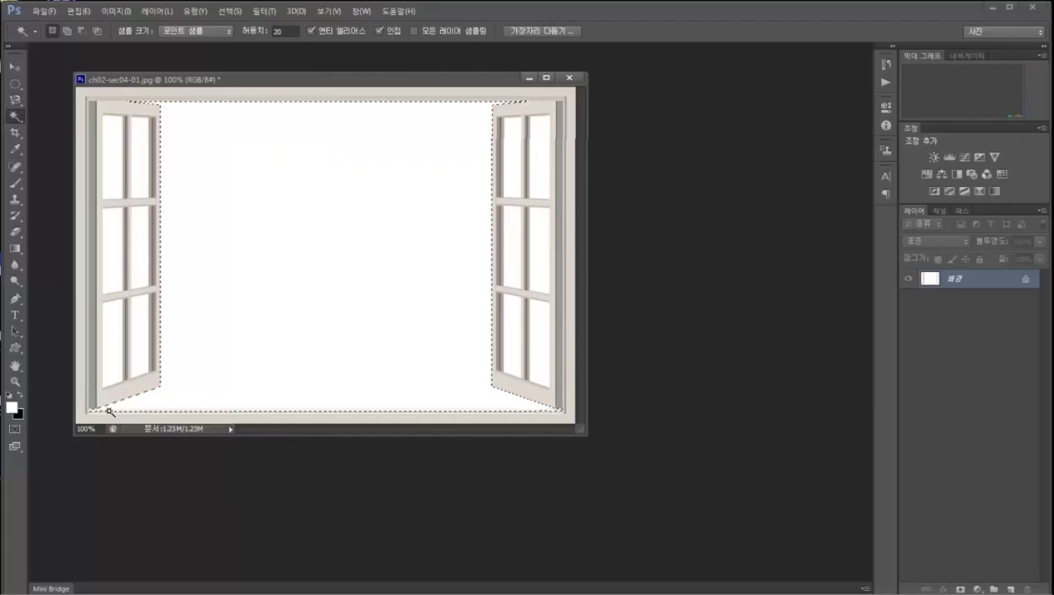
Set the Magic Wand tolerance to 10, disable Contiguous, and select the white opening together with all the window panes.
{"action": "double_click", "coordinate": [276, 32]}
{"action": "type", "text": "10"}
{"action": "key", "text": "Return"}
{"action": "left_click", "coordinate": [320, 167]}
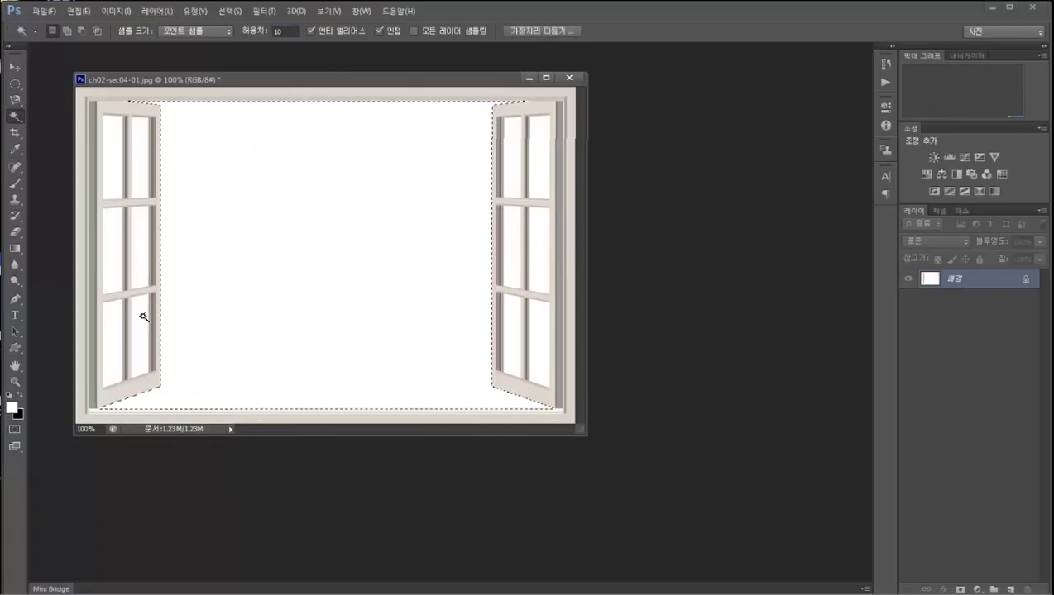
{"action": "left_click", "coordinate": [379, 31]}
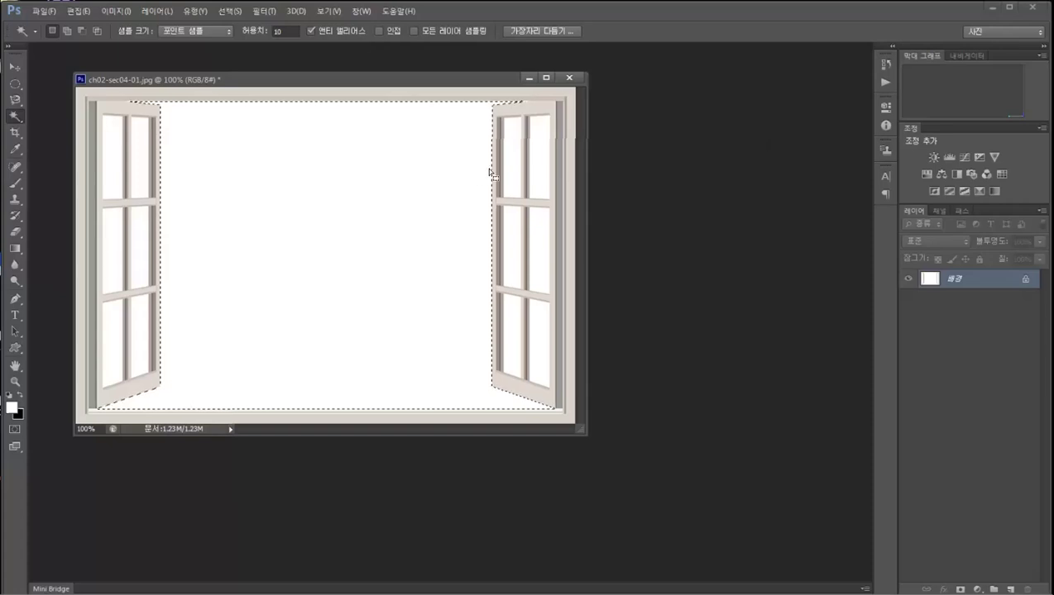
{"action": "left_click", "coordinate": [539, 150]}
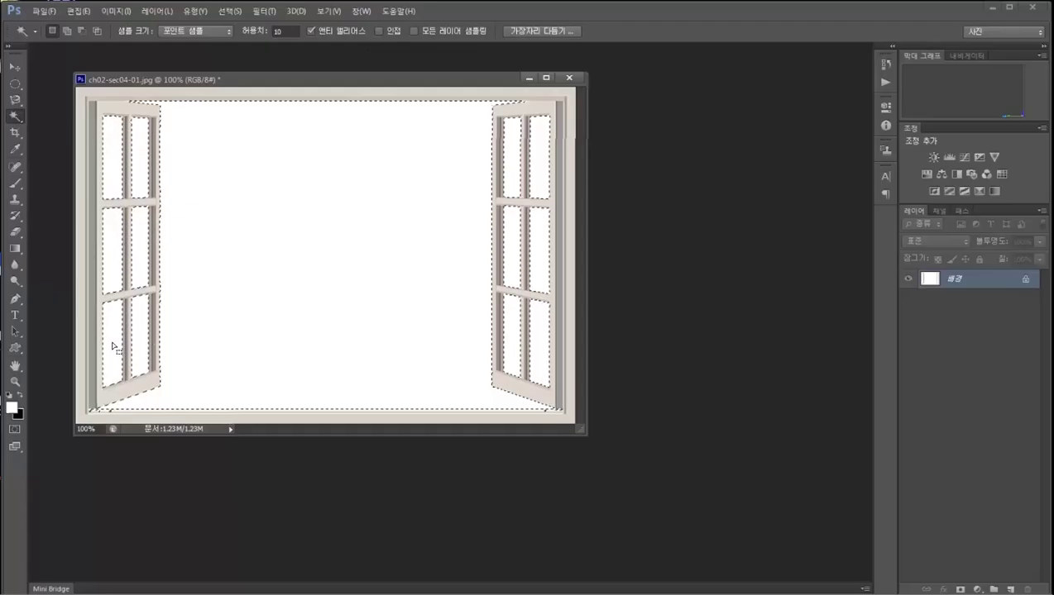
Remove the leftover white sliver above the left window sash on the frame layer, using a Polygonal Lasso selection.
{"action": "left_click", "coordinate": [15, 381]}
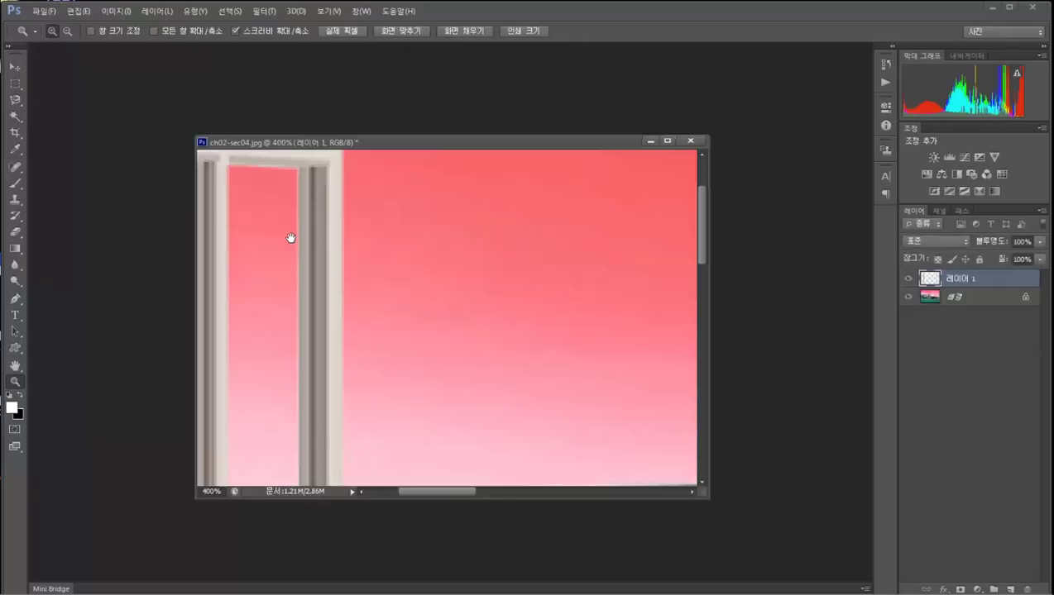
{"action": "left_click_drag", "start_coordinate": [290, 238], "coordinate": [431, 344]}
{"action": "key", "text": "i"}
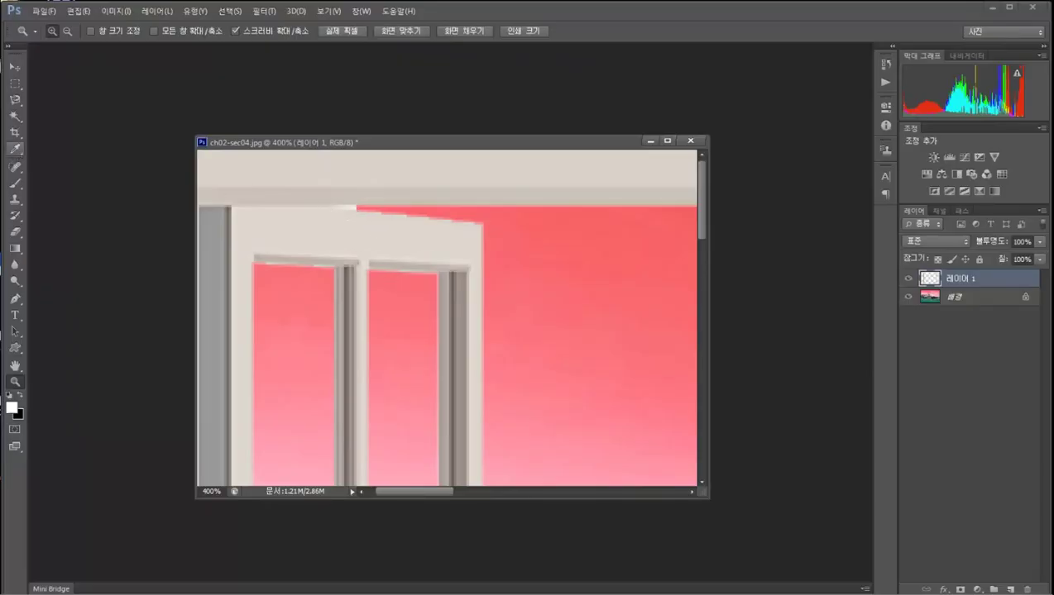
{"action": "left_click", "coordinate": [15, 99]}
{"action": "right_click", "coordinate": [15, 99]}
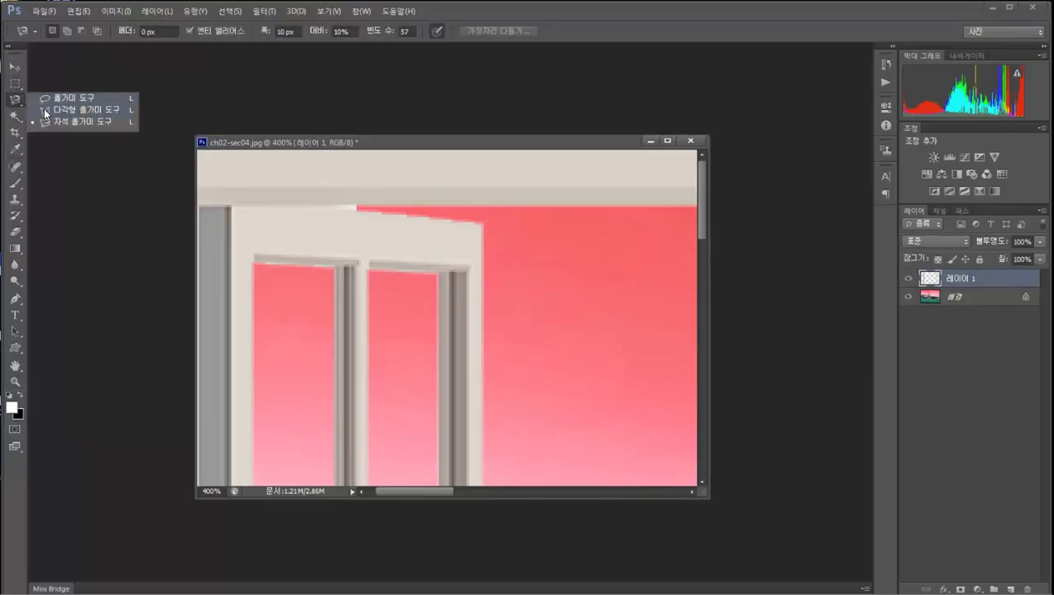
{"action": "left_click", "coordinate": [82, 109]}
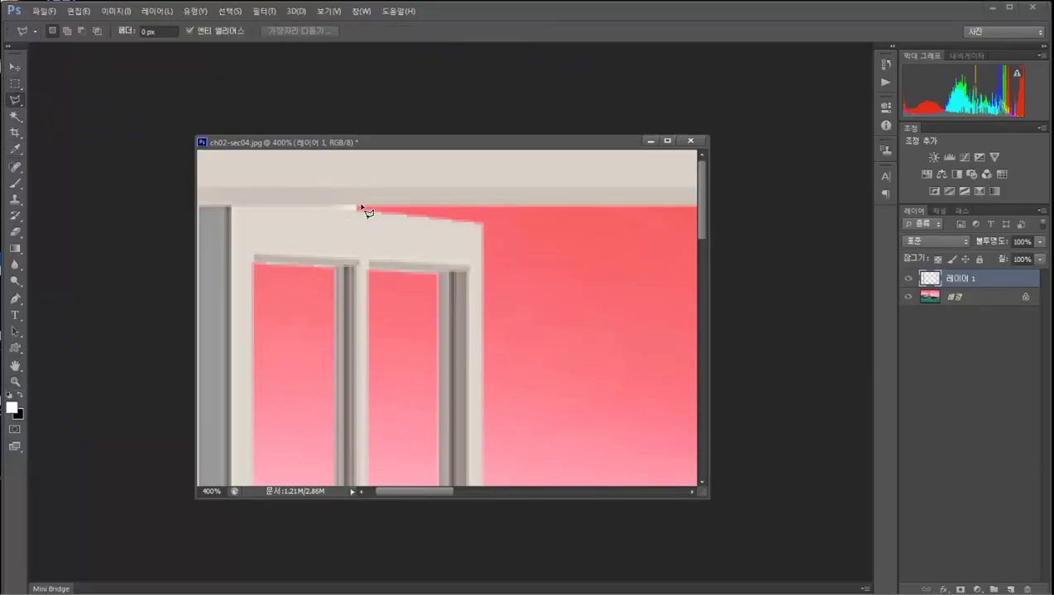
{"action": "left_click", "coordinate": [318, 206]}
{"action": "double_click", "coordinate": [365, 211]}
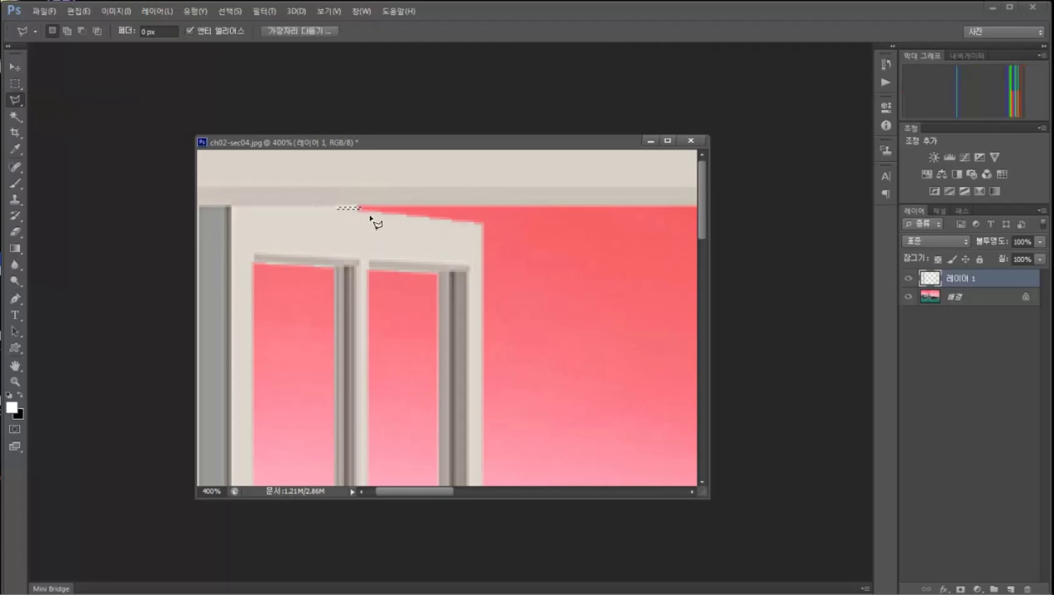
Outline and delete the leftover white sliver above the right window sash, deselect, and return to the full image.
{"action": "left_click_drag", "start_coordinate": [571, 269], "coordinate": [410, 251]}
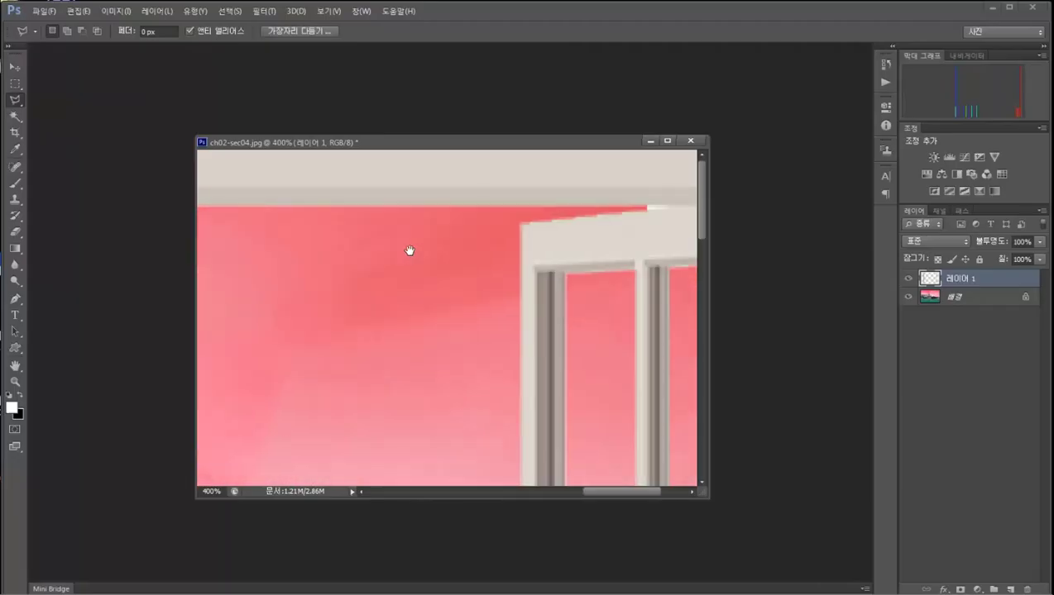
{"action": "left_click", "coordinate": [608, 206]}
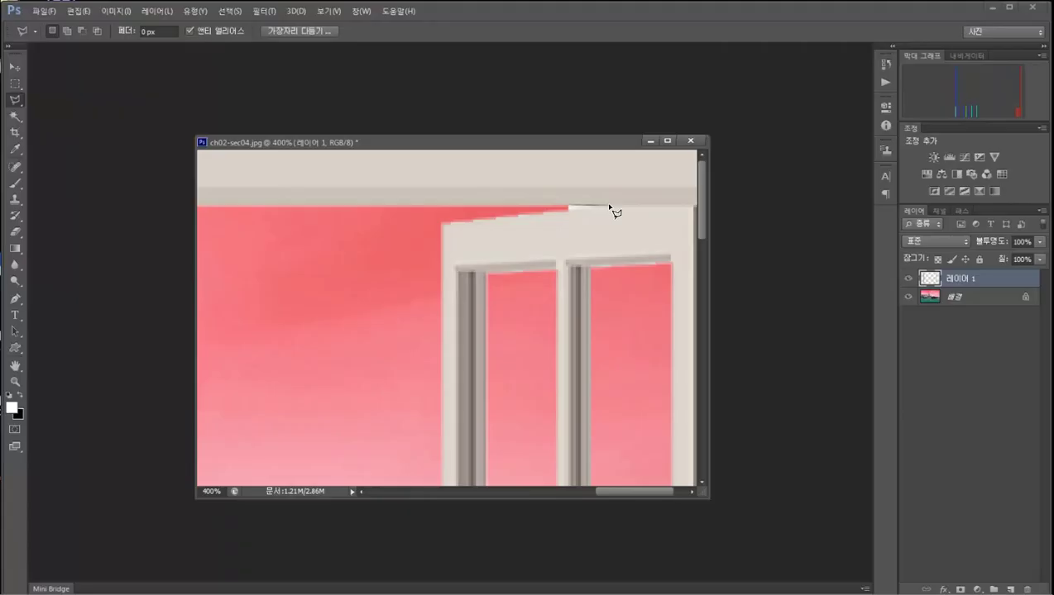
{"action": "left_click", "coordinate": [565, 209]}
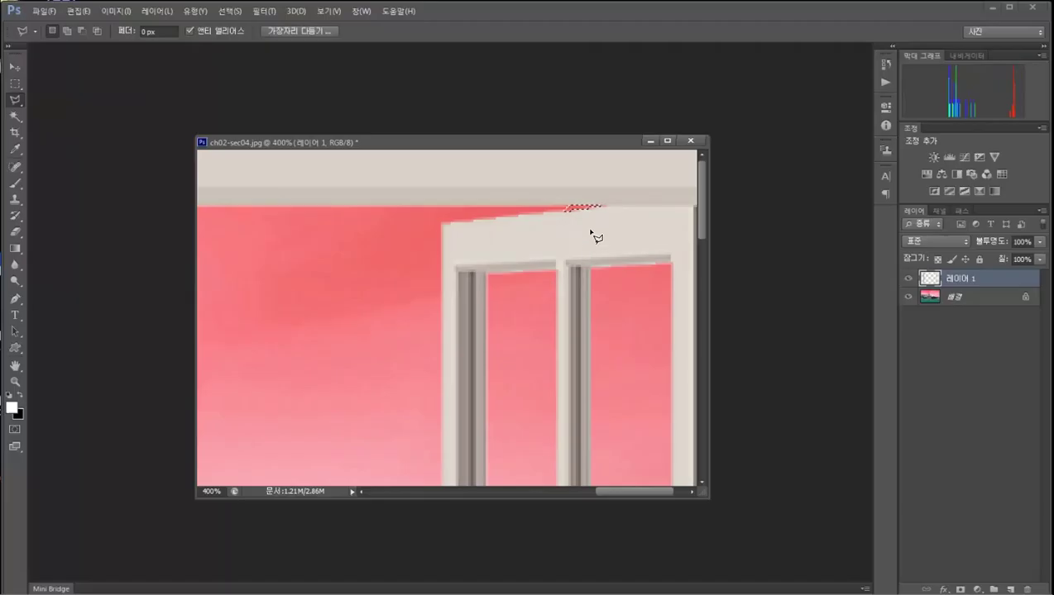
{"action": "key", "text": "ctrl+d"}
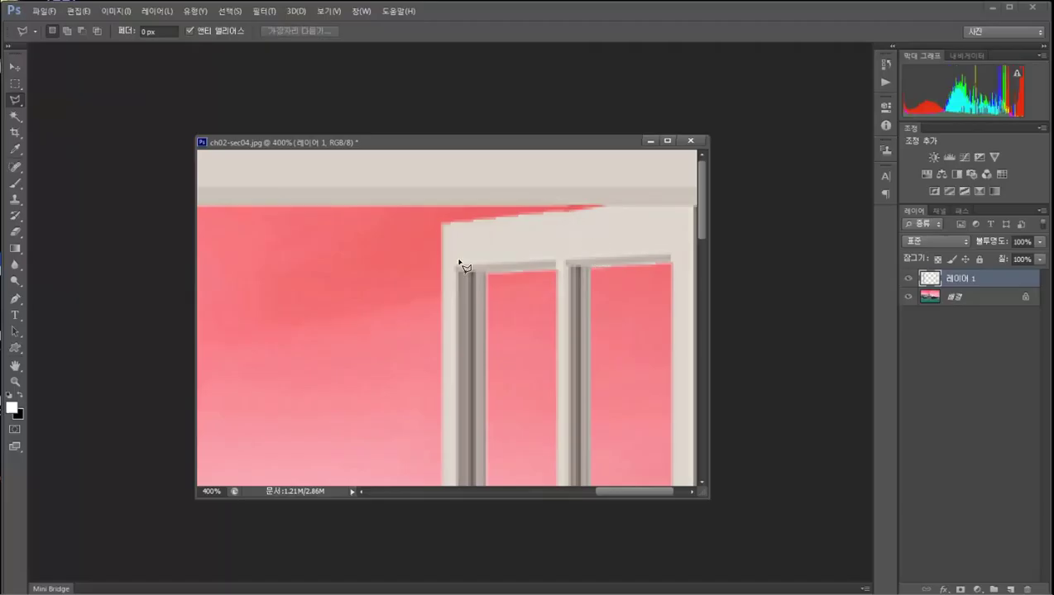
{"action": "double_click", "coordinate": [16, 383]}
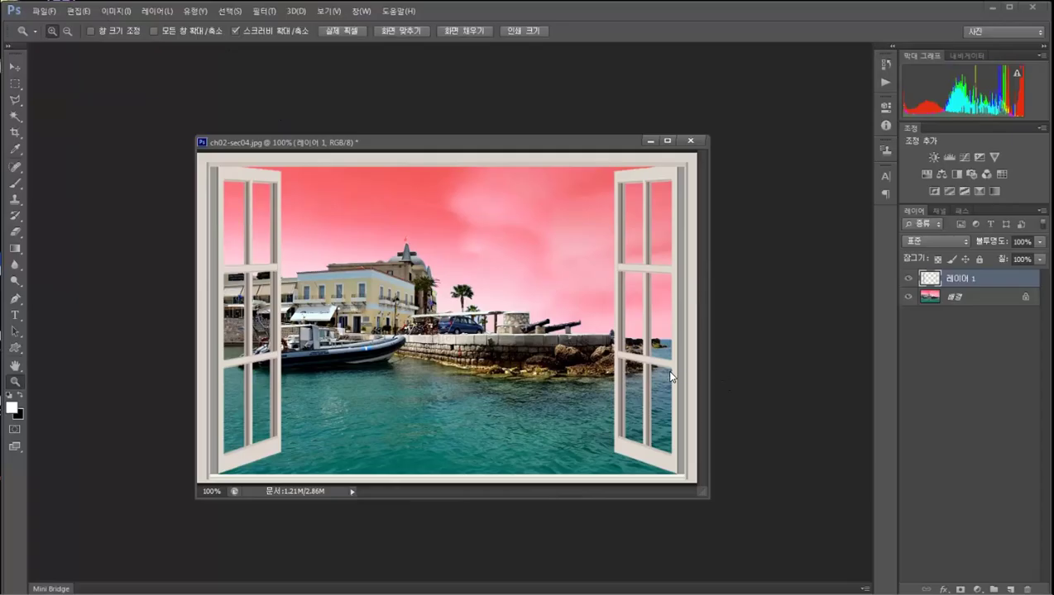
Start a Hue/Saturation adjustment on the window-frame layer, enable Colorize, and set the hue to 151 and lightness to -21.
{"action": "key", "text": "ctrl+u"}
{"action": "left_click_drag", "start_coordinate": [737, 376], "coordinate": [718, 388]}
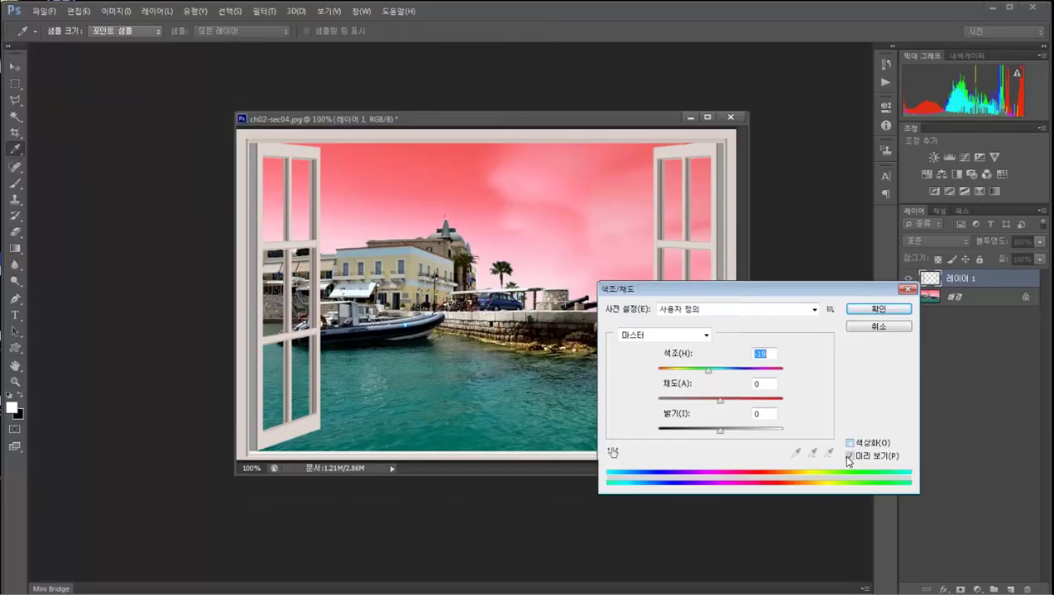
{"action": "left_click", "coordinate": [849, 444]}
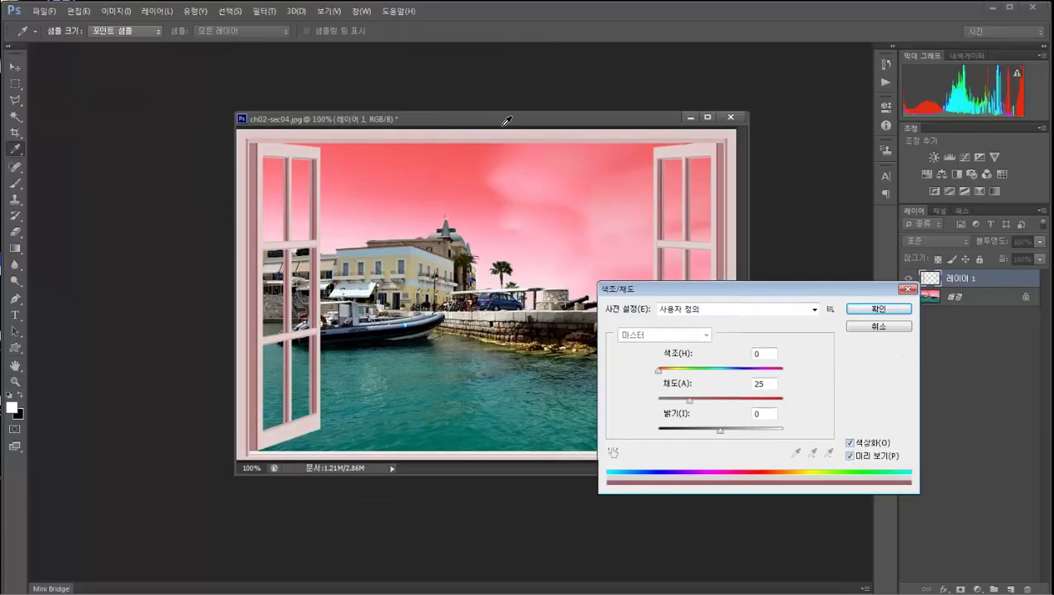
{"action": "left_click_drag", "start_coordinate": [659, 370], "coordinate": [708, 381]}
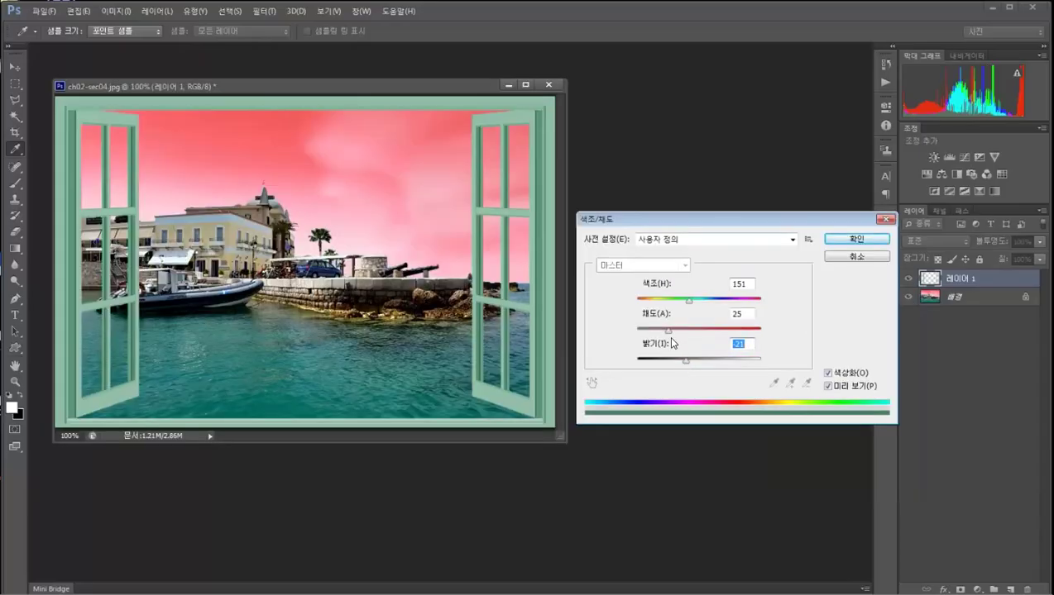
Tint the window frame brown with hue 36, saturation 27 and lightness -28, and apply the adjustment.
{"action": "left_click_drag", "start_coordinate": [667, 330], "coordinate": [649, 307]}
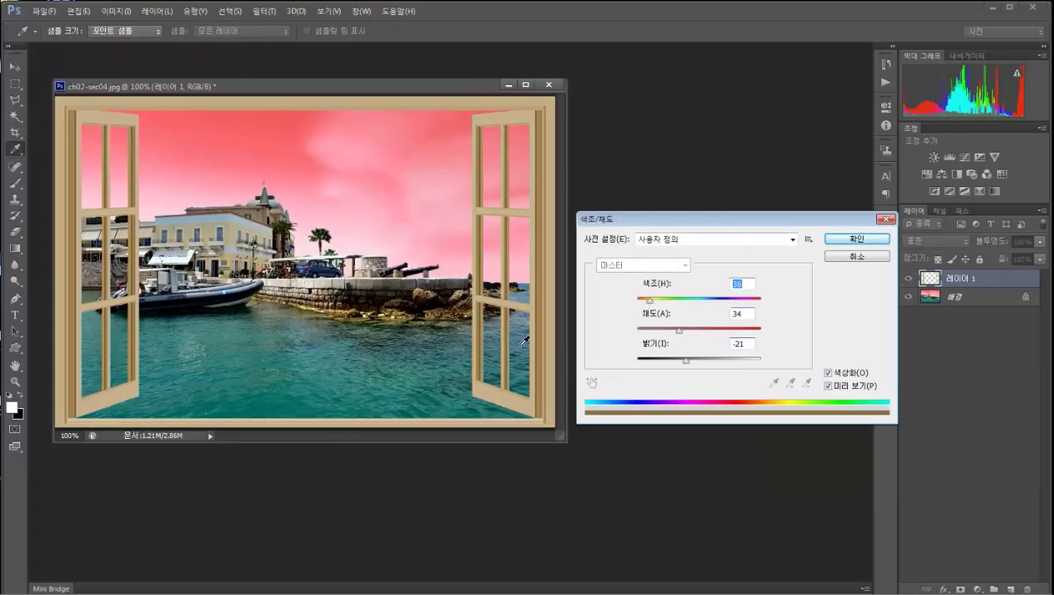
{"action": "left_click_drag", "start_coordinate": [678, 330], "coordinate": [680, 360]}
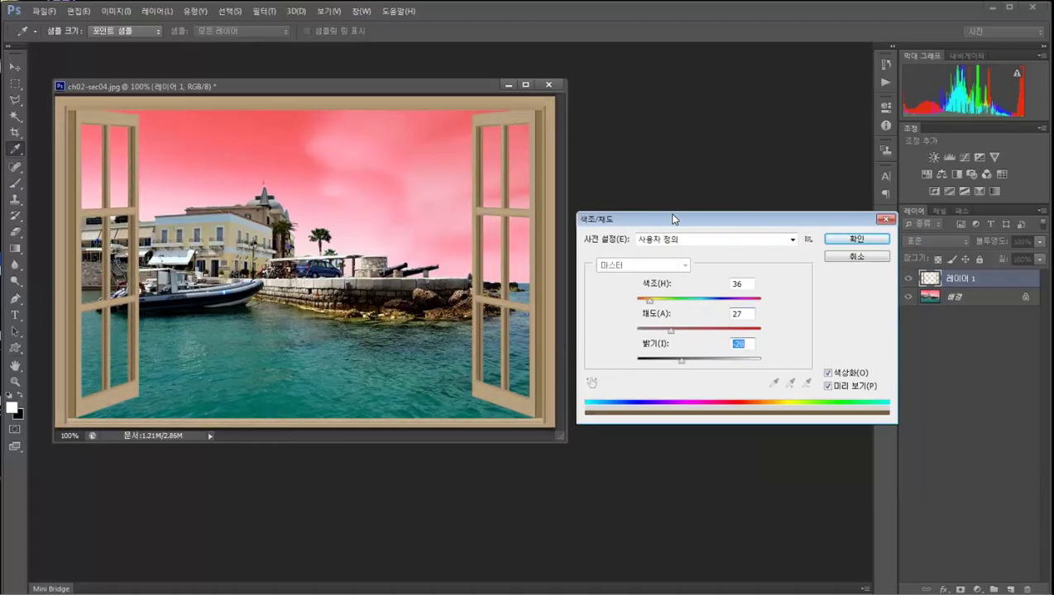
{"action": "left_click", "coordinate": [841, 240]}
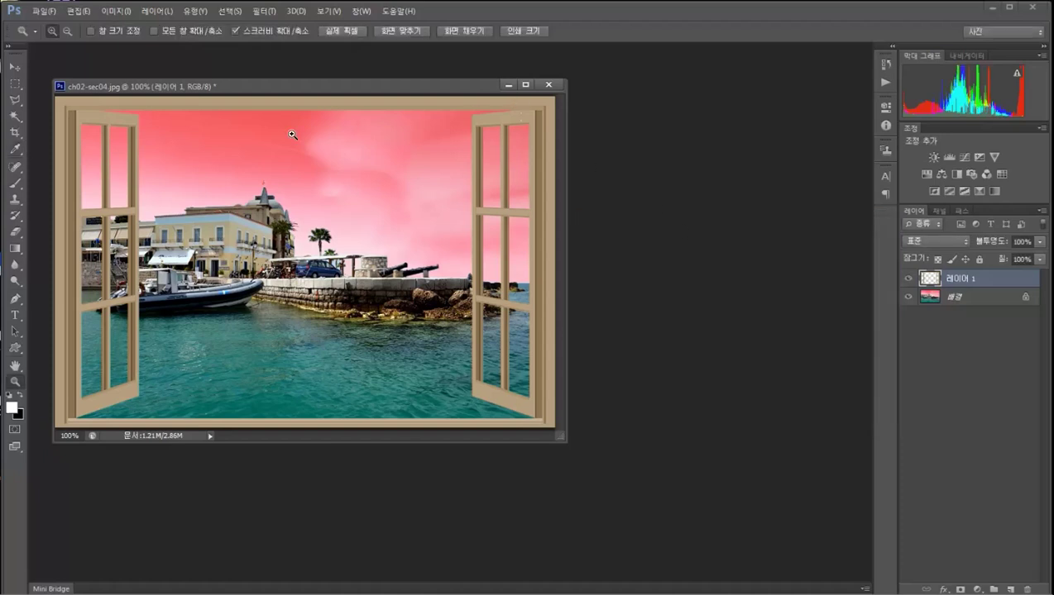
Add a Bevel & Emboss layer style to the window-frame layer and set its depth to 42%.
{"action": "left_click", "coordinate": [17, 68]}
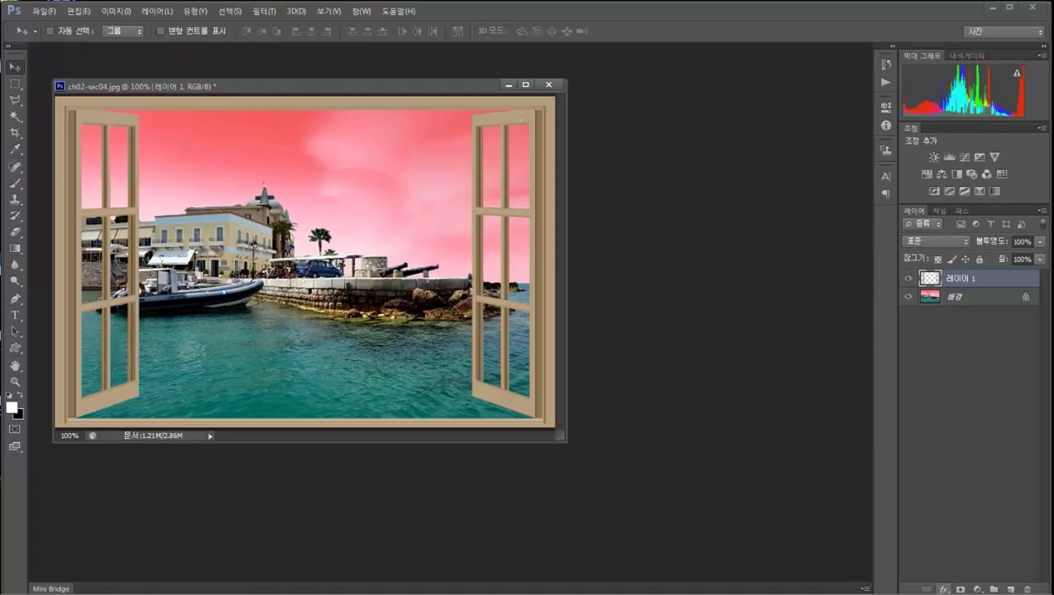
{"action": "left_click", "coordinate": [943, 589]}
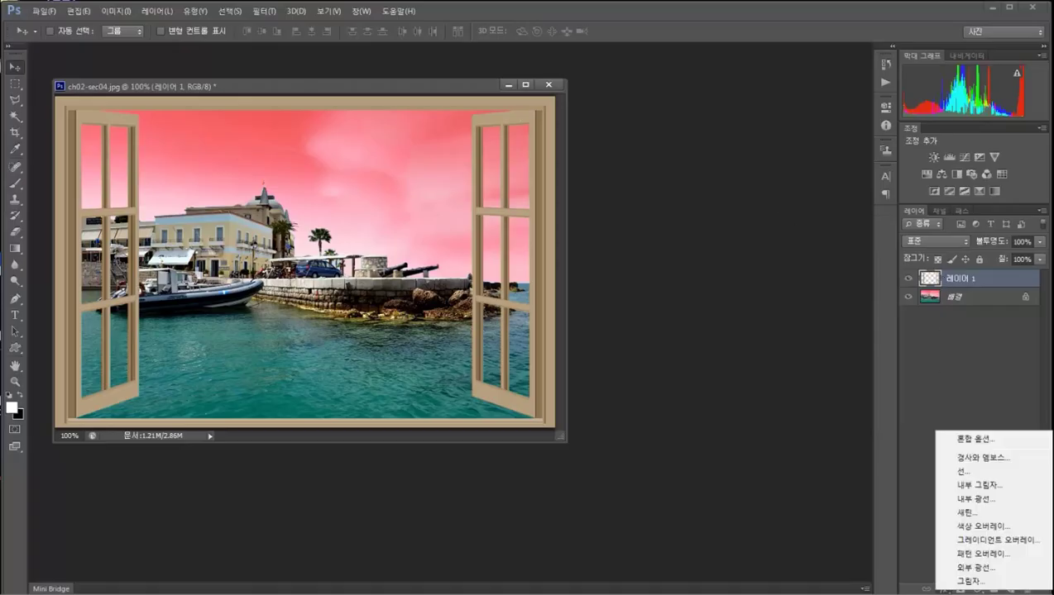
{"action": "left_click", "coordinate": [965, 460]}
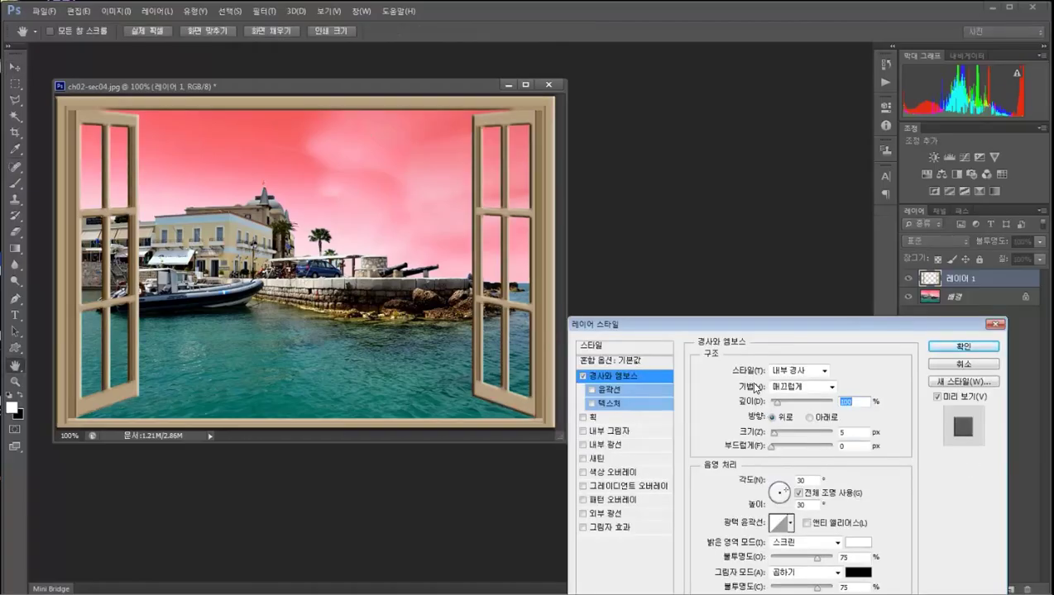
{"action": "left_click_drag", "start_coordinate": [739, 324], "coordinate": [735, 213]}
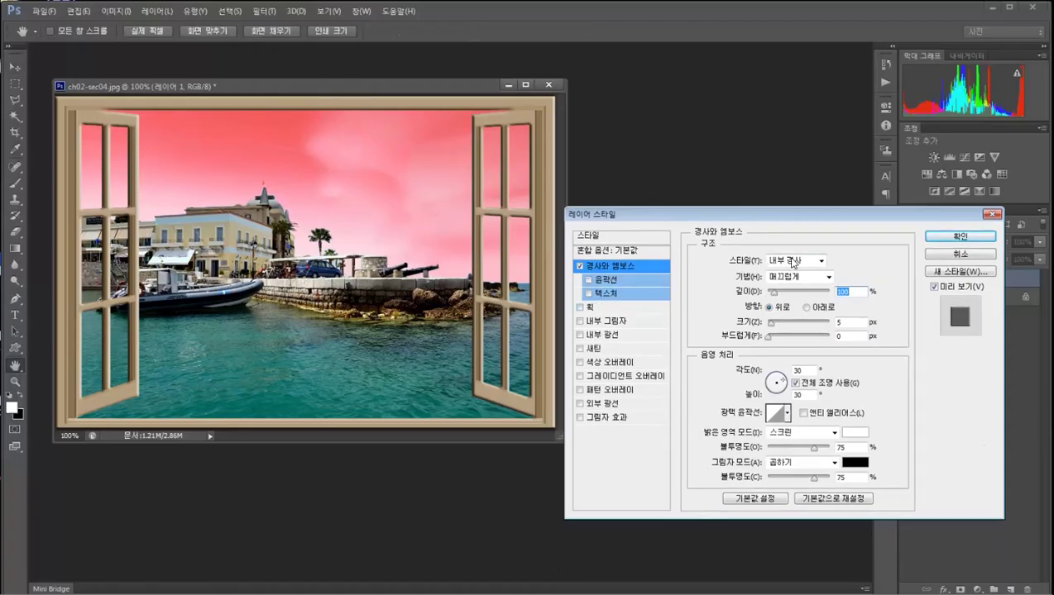
{"action": "left_click_drag", "start_coordinate": [770, 292], "coordinate": [767, 291]}
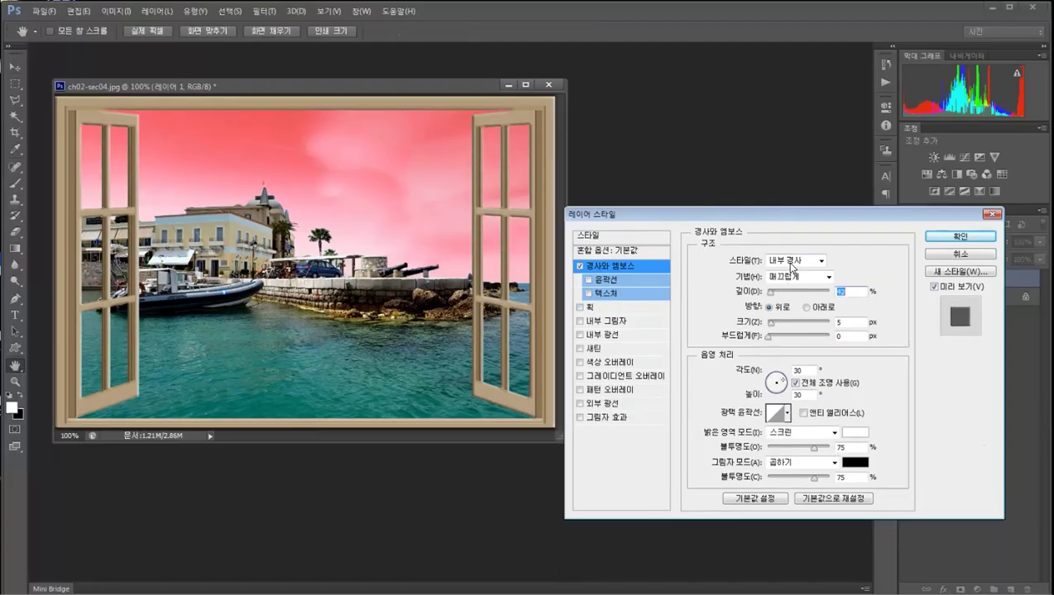
Try the Outer Bevel, Emboss and Pillow Emboss styles on the window frame, then go back to Inner Bevel.
{"action": "left_click", "coordinate": [792, 261]}
{"action": "left_click", "coordinate": [782, 272]}
{"action": "left_click", "coordinate": [782, 262]}
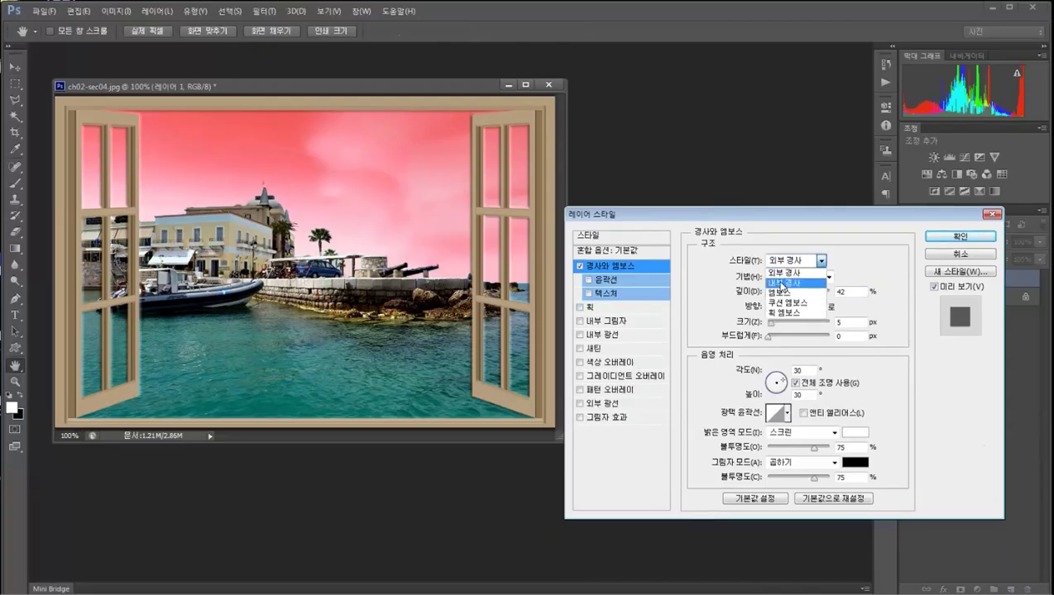
{"action": "left_click", "coordinate": [783, 283]}
{"action": "left_click", "coordinate": [782, 262]}
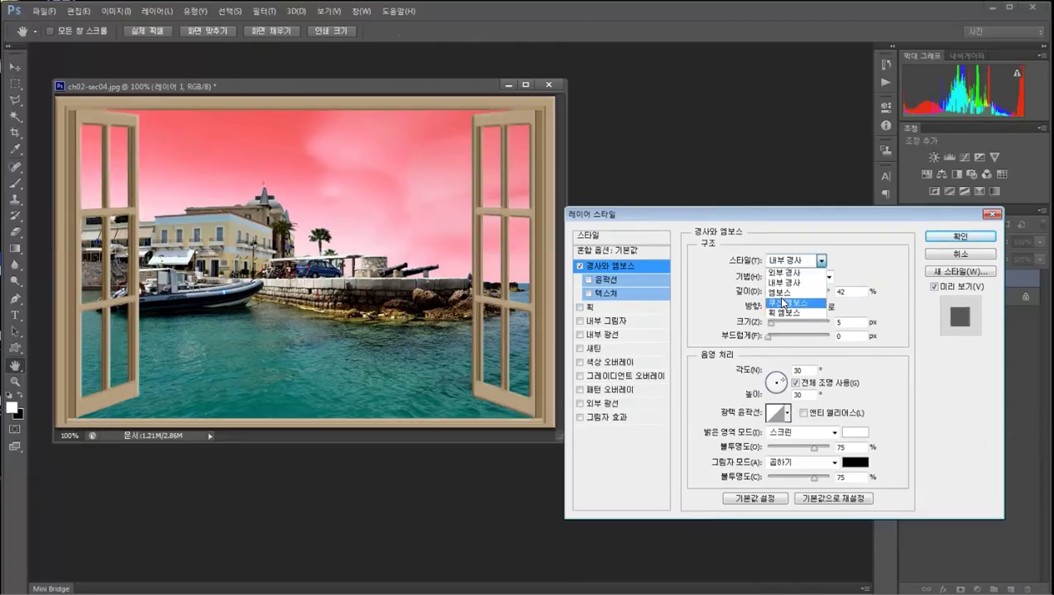
{"action": "left_click", "coordinate": [778, 292]}
{"action": "left_click", "coordinate": [779, 262]}
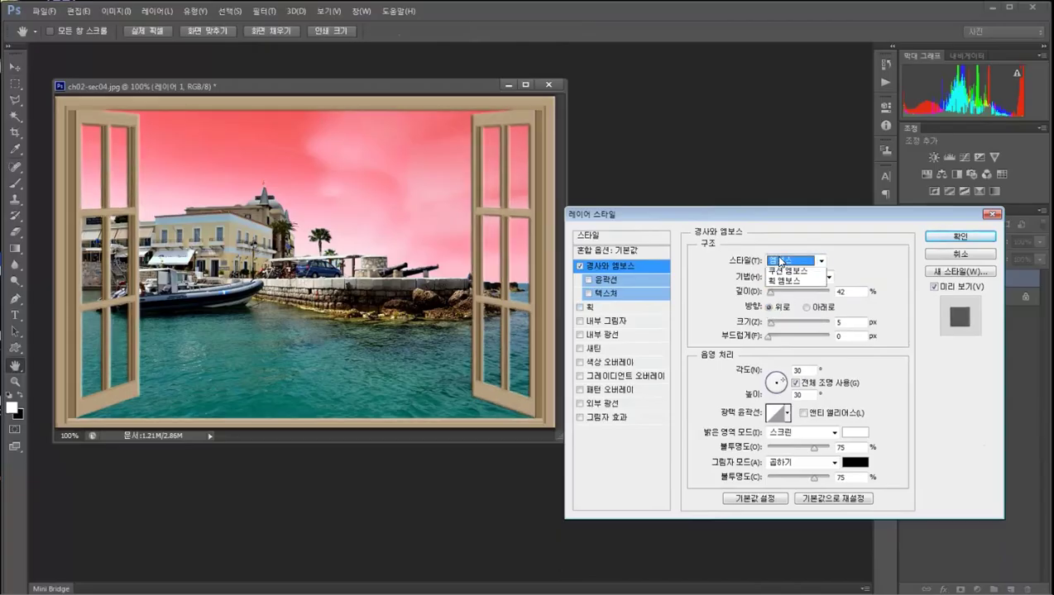
{"action": "left_click", "coordinate": [782, 301]}
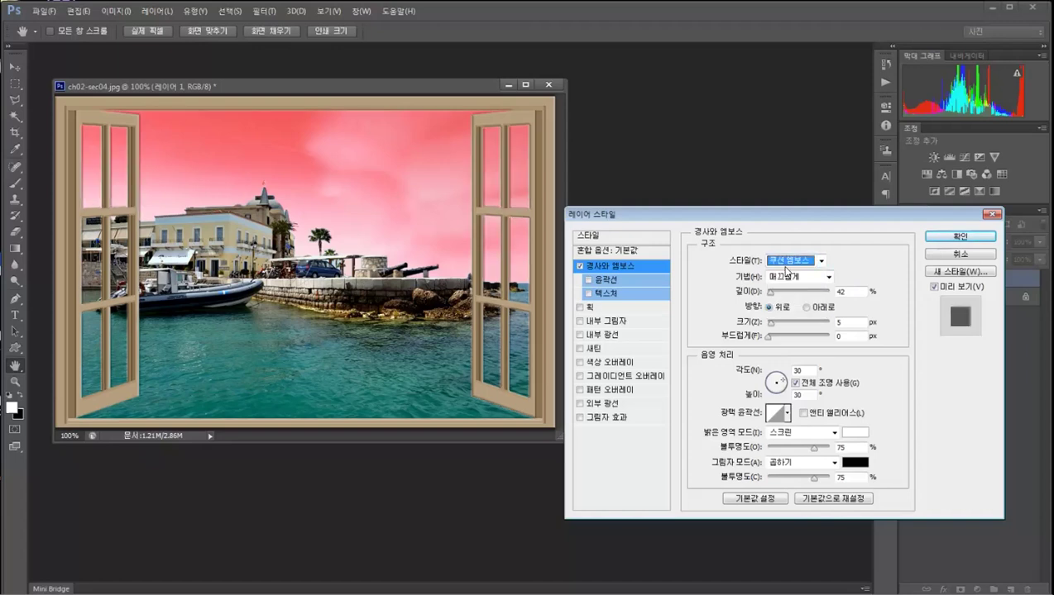
{"action": "left_click", "coordinate": [783, 261]}
{"action": "left_click", "coordinate": [789, 283]}
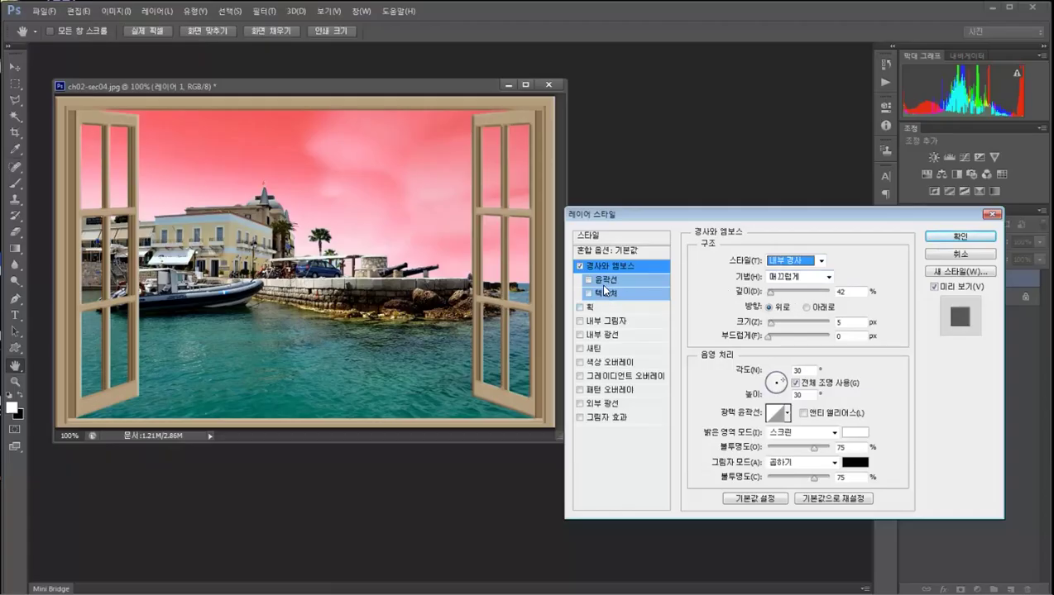
Enable Texture in the frame's bevel, try several of the listed patterns, and choose the last, nearly white pattern.
{"action": "left_click", "coordinate": [604, 291]}
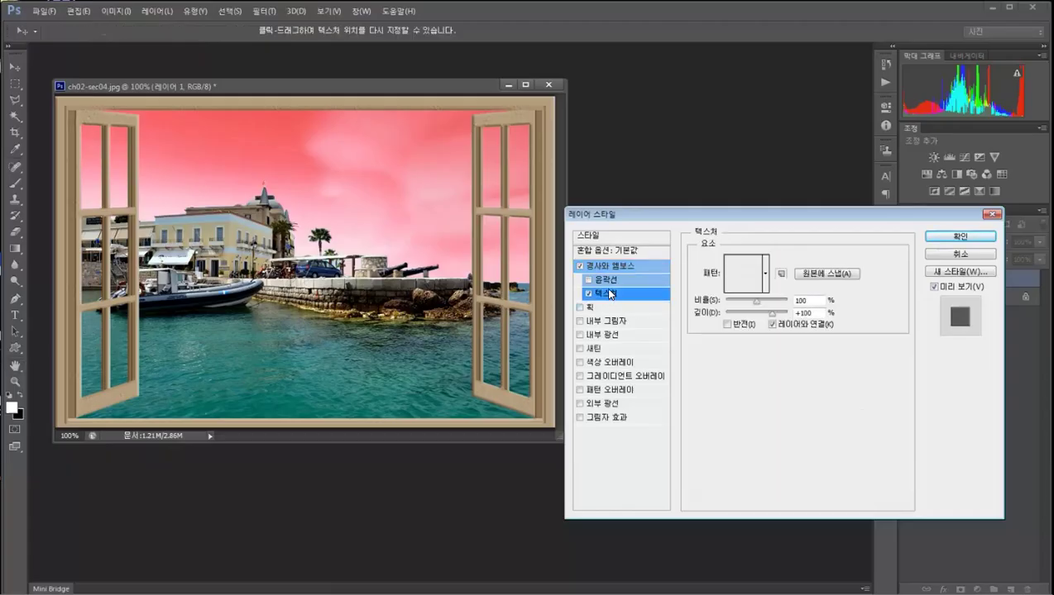
{"action": "left_click", "coordinate": [765, 274]}
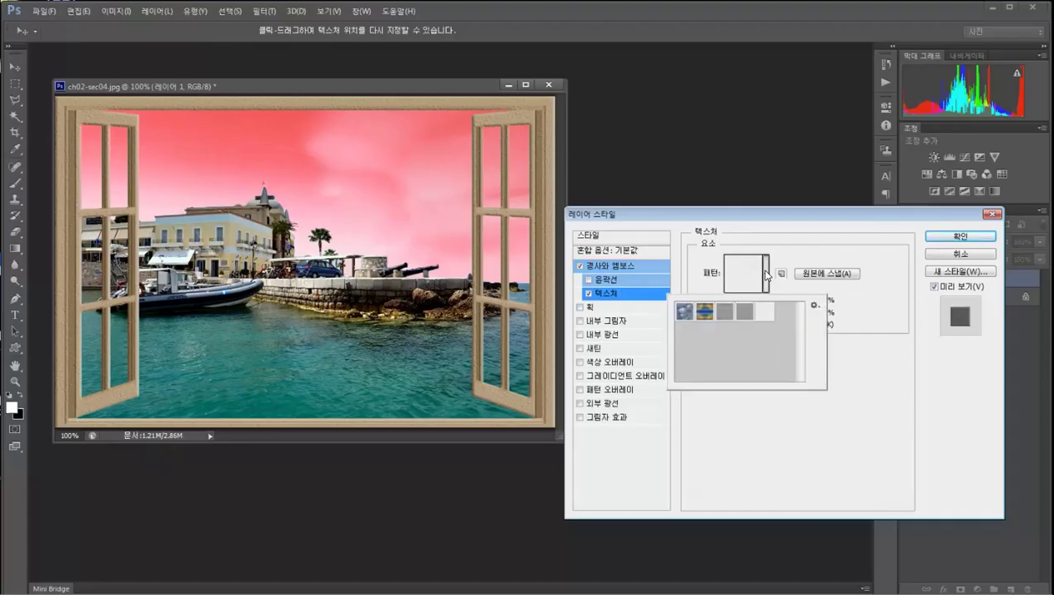
{"action": "left_click", "coordinate": [683, 314]}
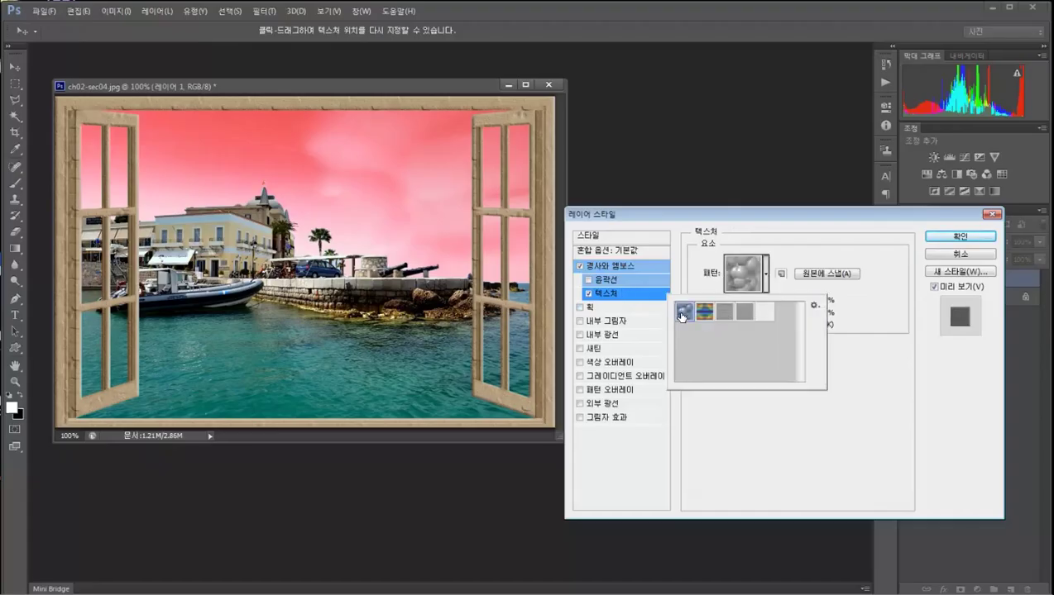
{"action": "left_click", "coordinate": [723, 311]}
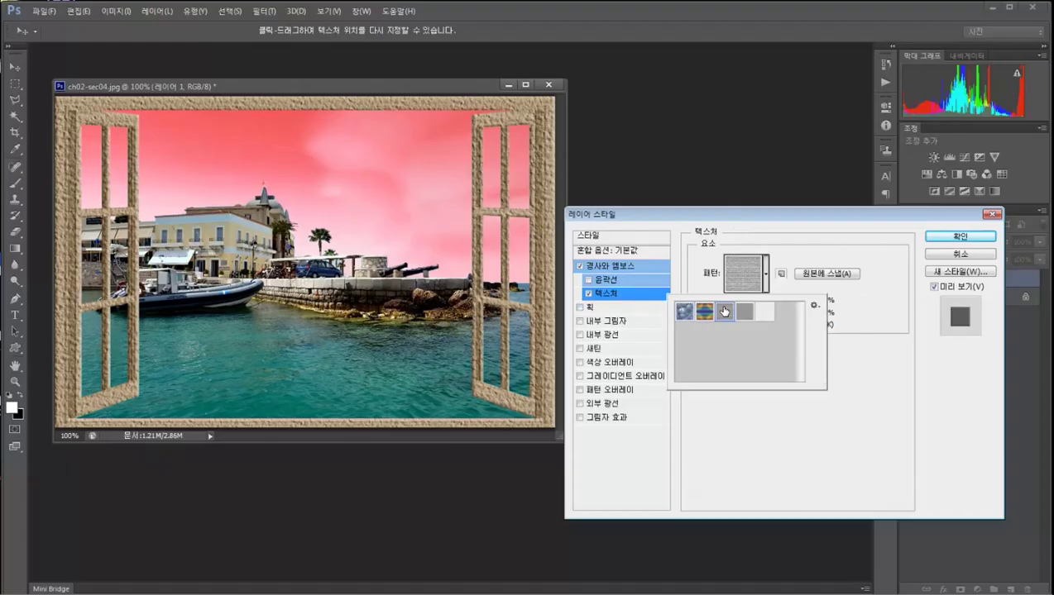
{"action": "left_click", "coordinate": [742, 313]}
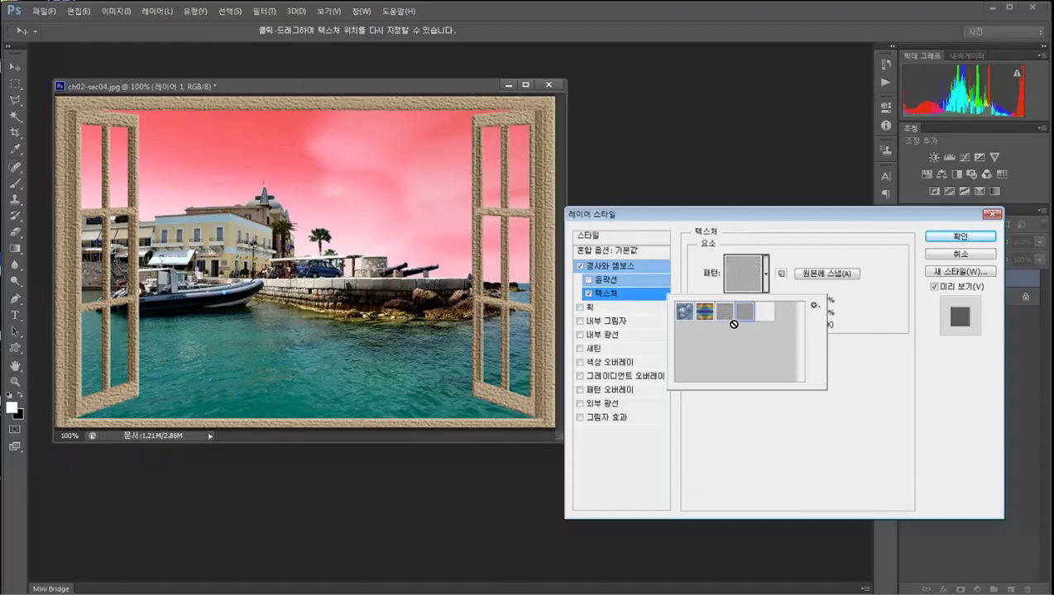
{"action": "left_click", "coordinate": [684, 311]}
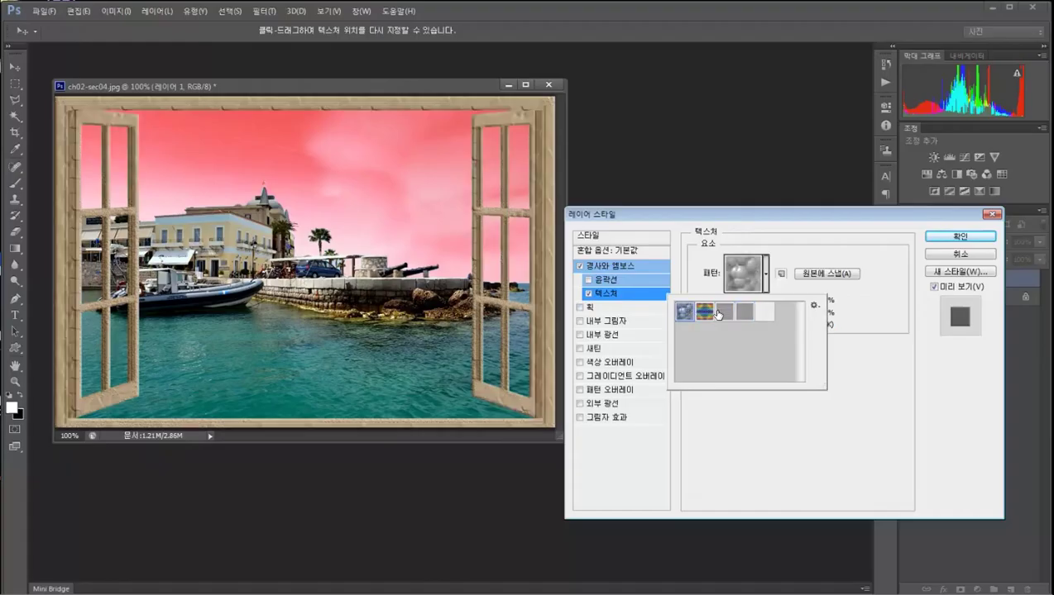
{"action": "left_click", "coordinate": [762, 313]}
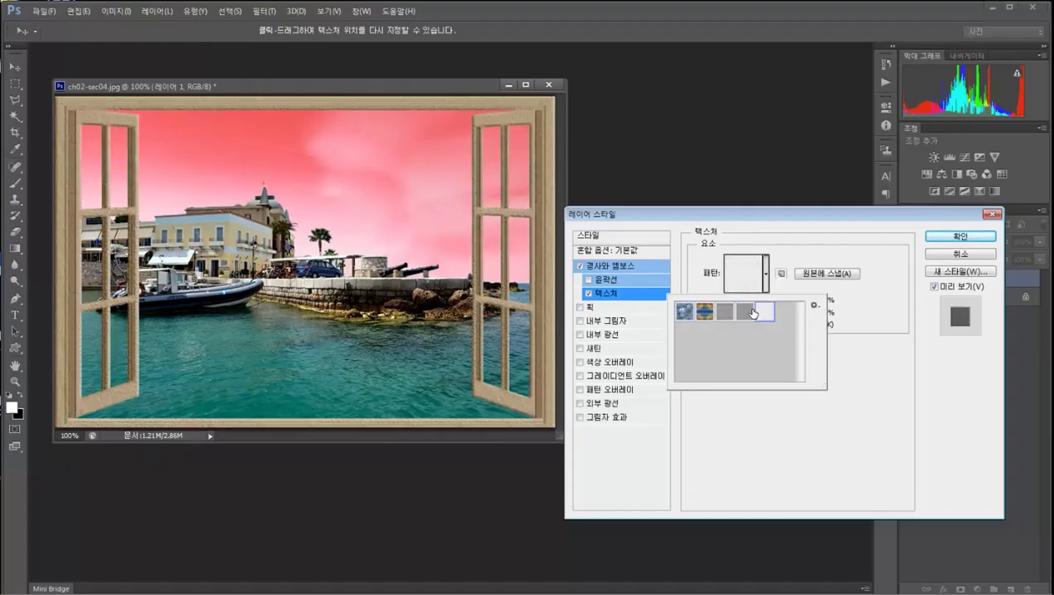
{"action": "left_click", "coordinate": [744, 312]}
{"action": "left_click", "coordinate": [767, 313]}
Set the texture's scale to 295% and its depth to +91%, and apply the layer style to the frame.
{"action": "left_click", "coordinate": [782, 250]}
{"action": "mouse_move", "coordinate": [756, 304]}
{"action": "left_mouse_down"}
{"action": "mouse_move", "coordinate": [771, 304]}
{"action": "mouse_move", "coordinate": [744, 304]}
{"action": "mouse_move", "coordinate": [764, 303]}
{"action": "mouse_move", "coordinate": [754, 317]}
{"action": "mouse_move", "coordinate": [780, 319]}
{"action": "mouse_move", "coordinate": [757, 318]}
{"action": "mouse_move", "coordinate": [768, 318]}
{"action": "left_mouse_up"}
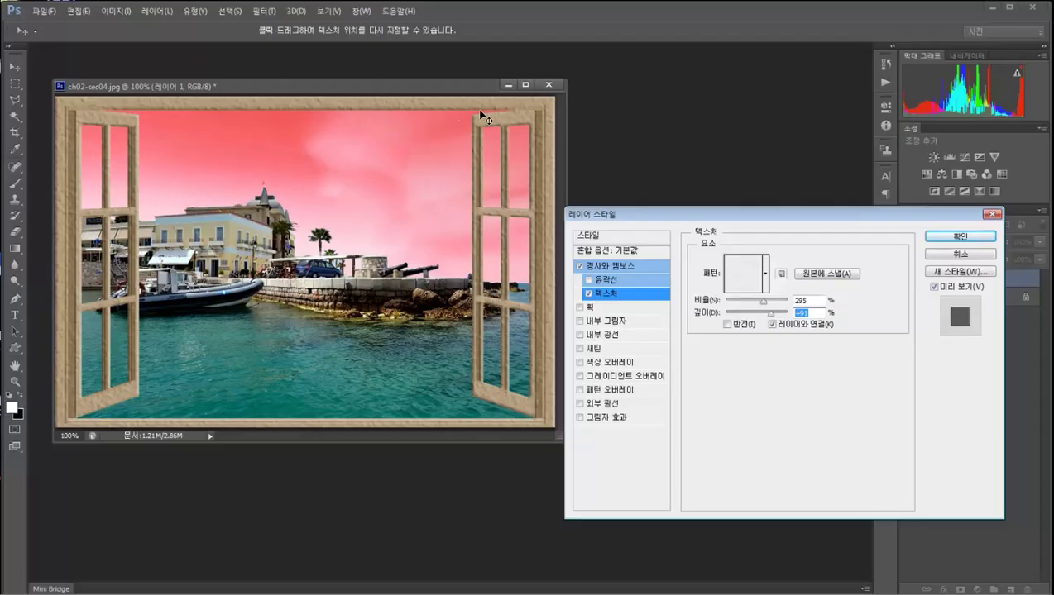
{"action": "left_click", "coordinate": [939, 238]}
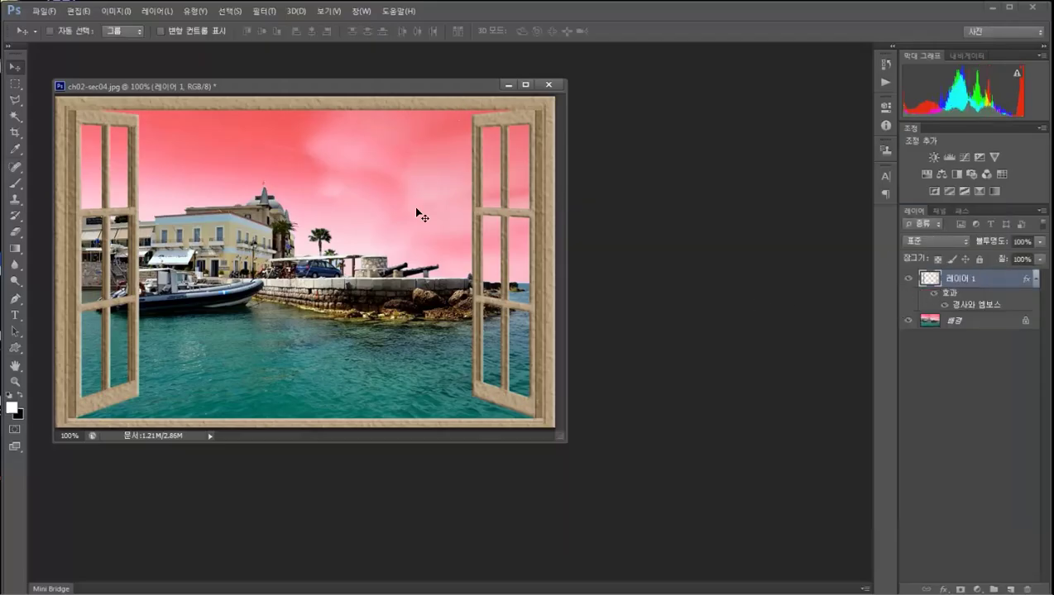
{"action": "left_click", "coordinate": [958, 322]}
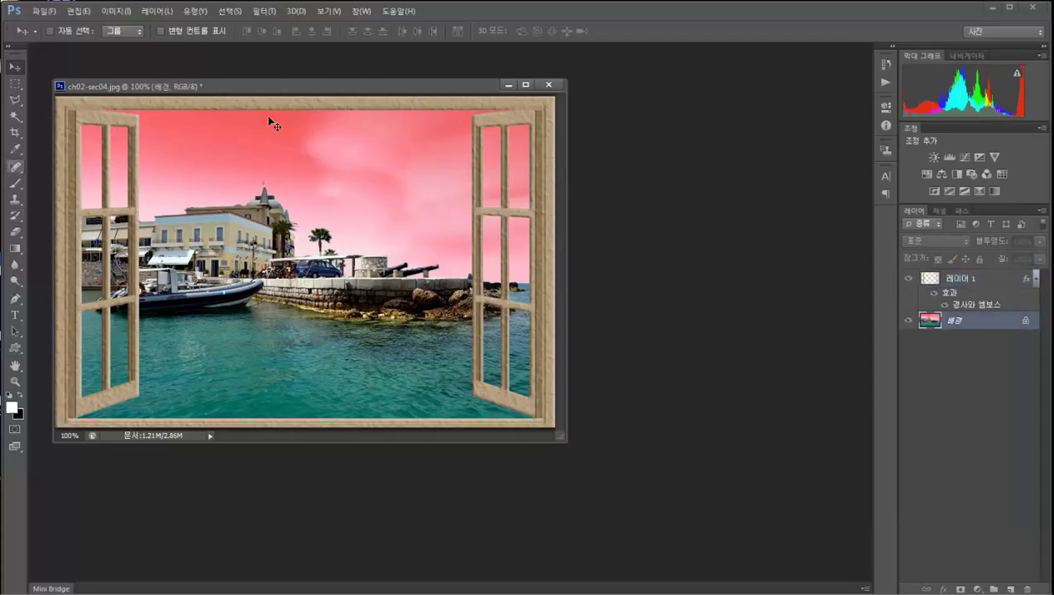
{"action": "left_click", "coordinate": [958, 282]}
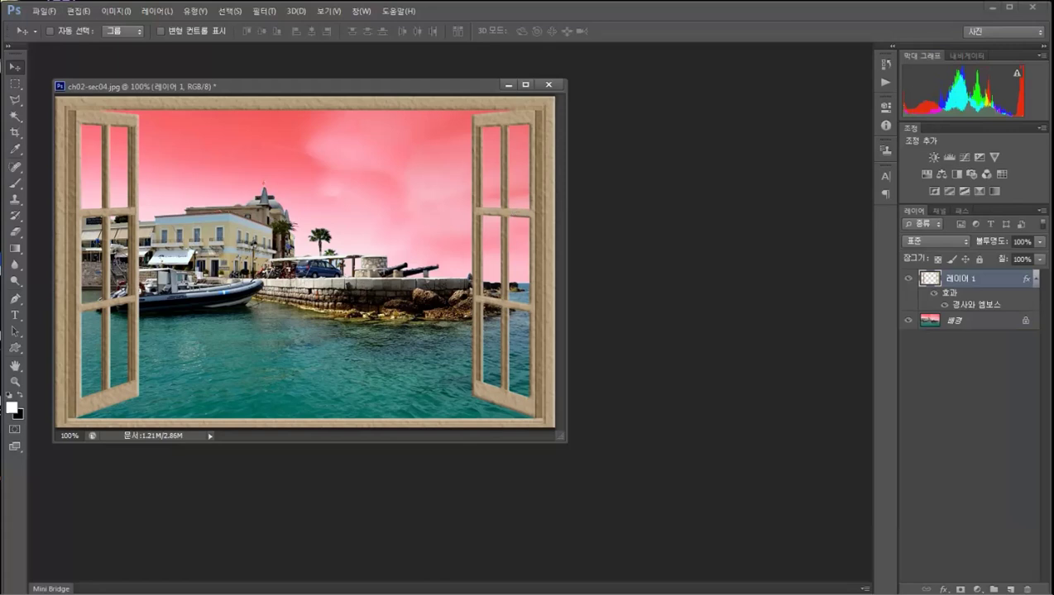
Check the existing file names in the 실습 folder and save the layered image there as the Photoshop file 03_04.
{"action": "key", "text": "ctrl+shift+s"}
{"action": "left_click", "coordinate": [219, 196]}
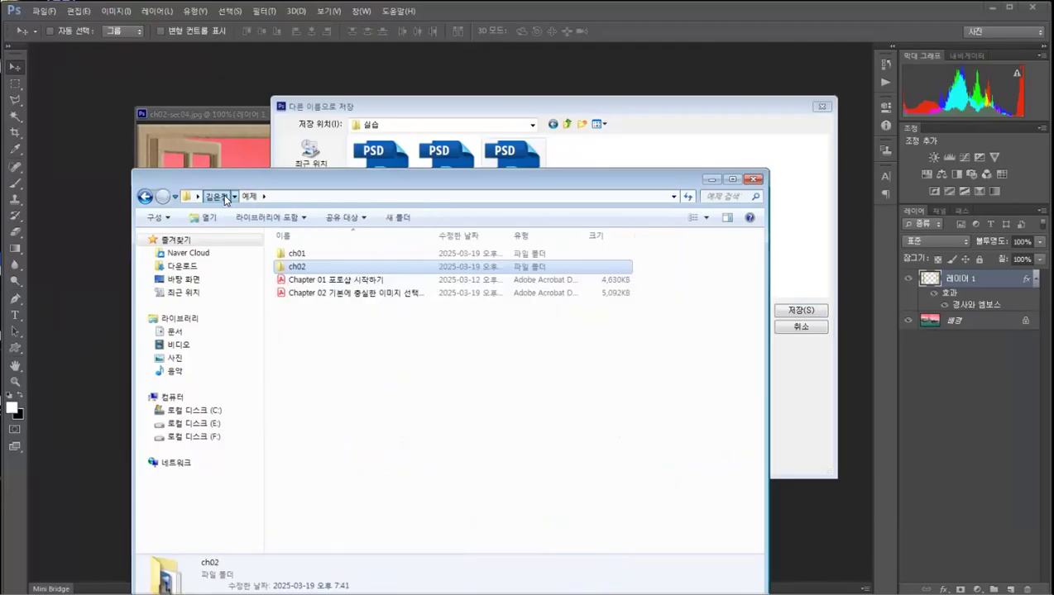
{"action": "double_click", "coordinate": [296, 255]}
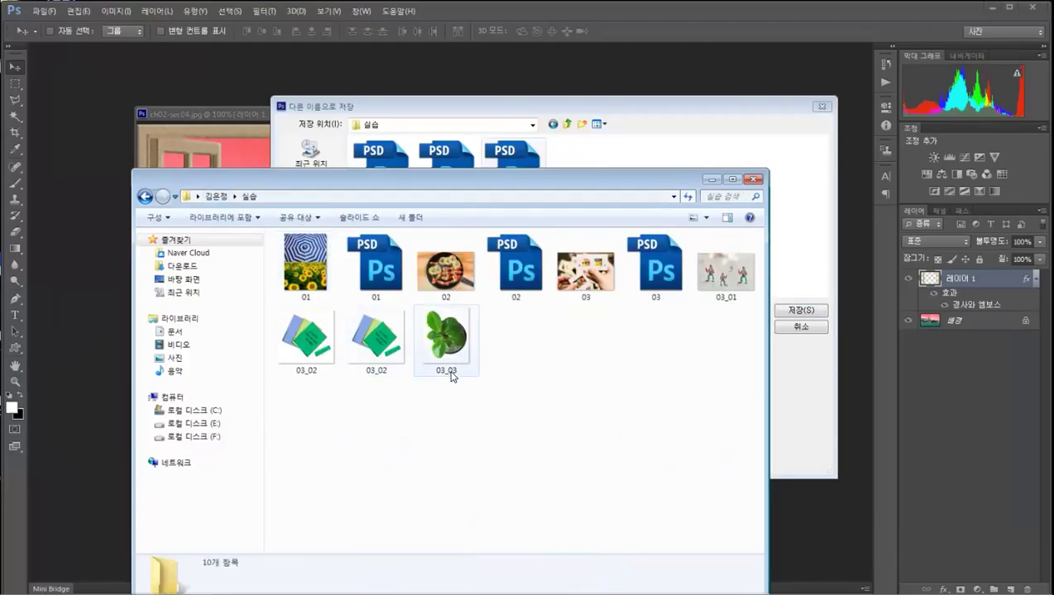
{"action": "left_click", "coordinate": [713, 180]}
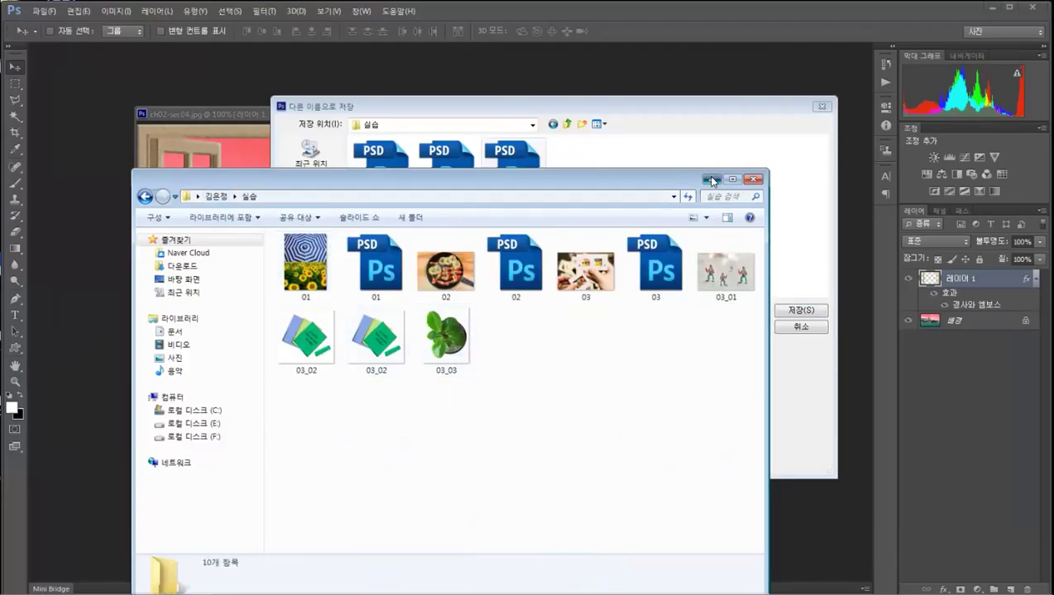
{"action": "double_click", "coordinate": [429, 309]}
{"action": "type", "text": "03"}
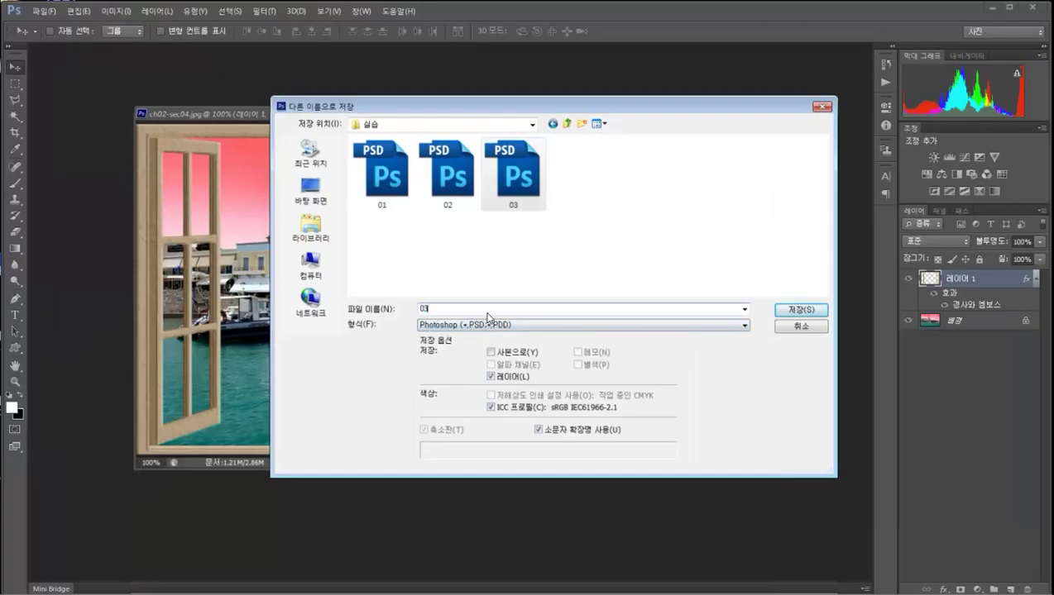
{"action": "type", "text": "_"}
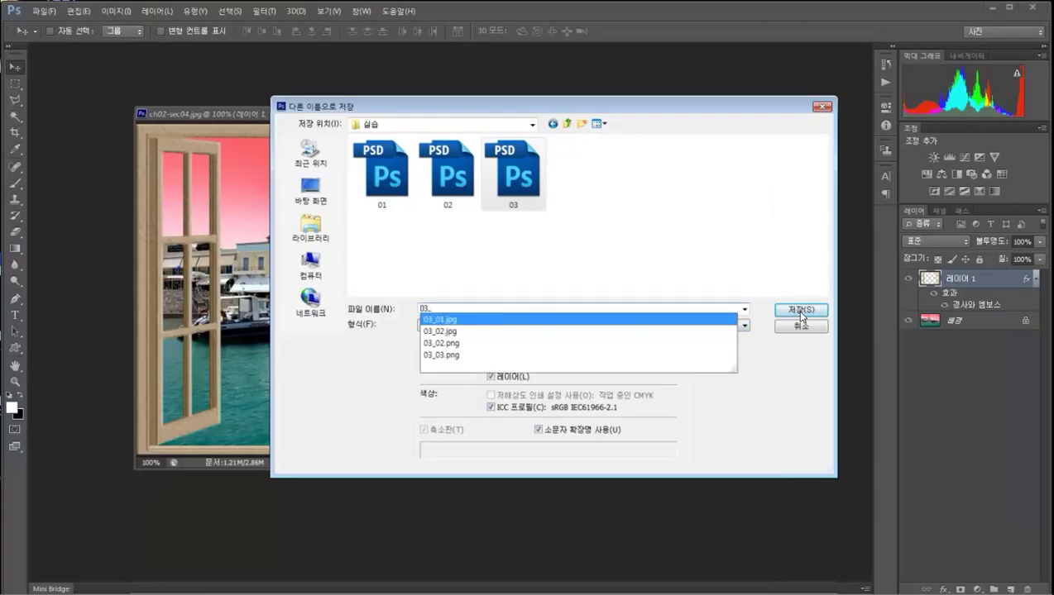
{"action": "type", "text": "04"}
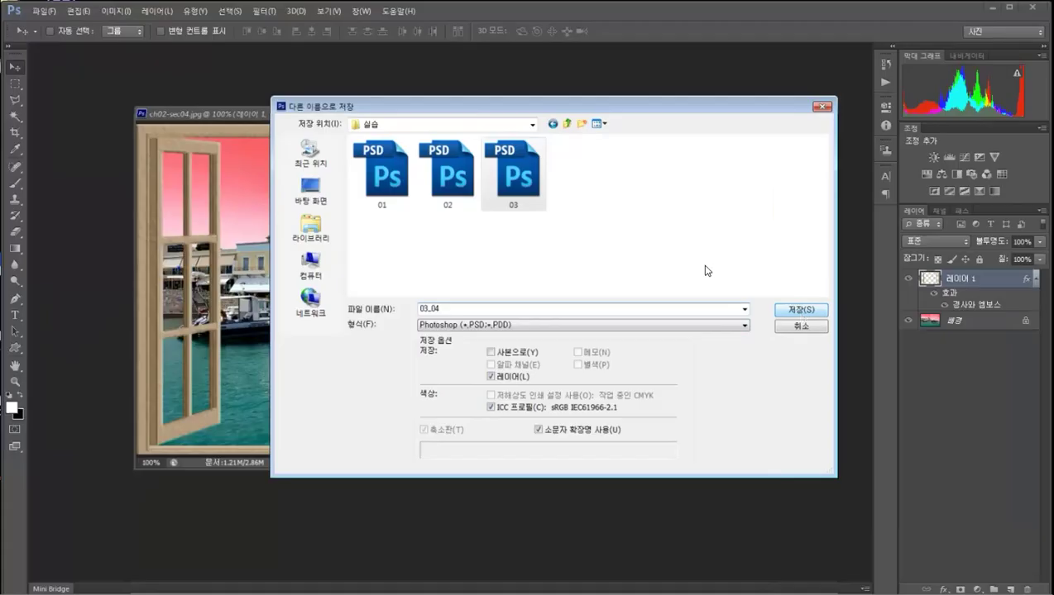
{"action": "left_click", "coordinate": [800, 311]}
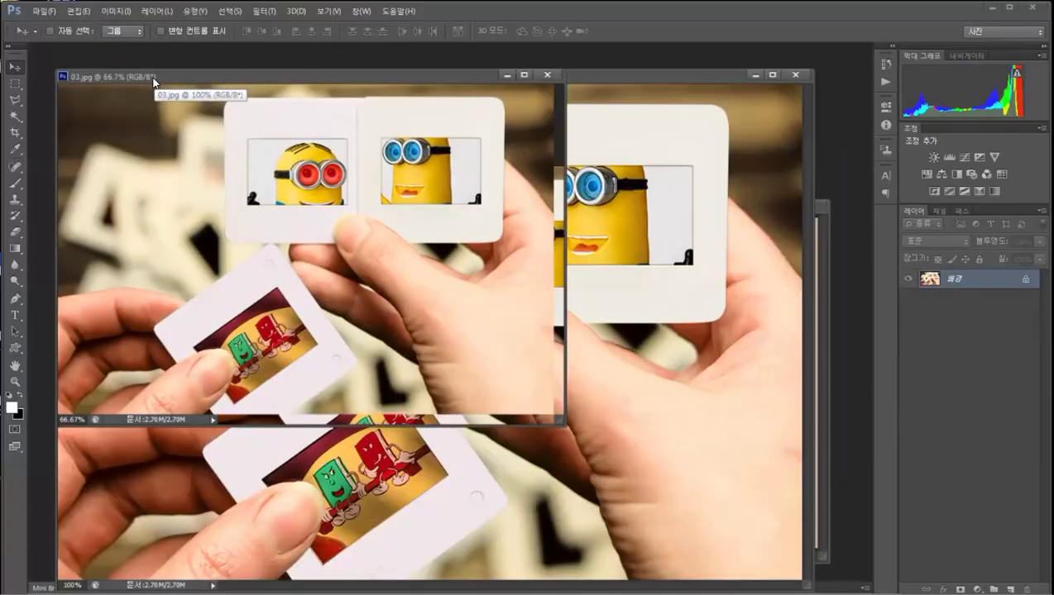
Zoom 03.jpg out to 50%, move its window away from the harbour image, and make the harbour image the active document.
{"action": "key", "text": "ctrl+minus"}
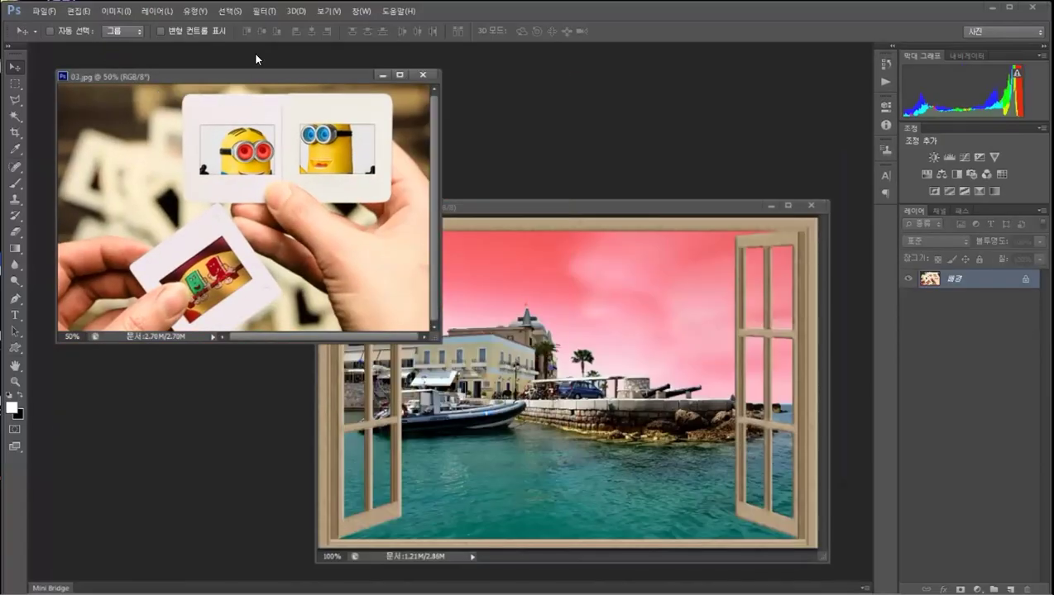
{"action": "left_click_drag", "start_coordinate": [256, 79], "coordinate": [238, 62]}
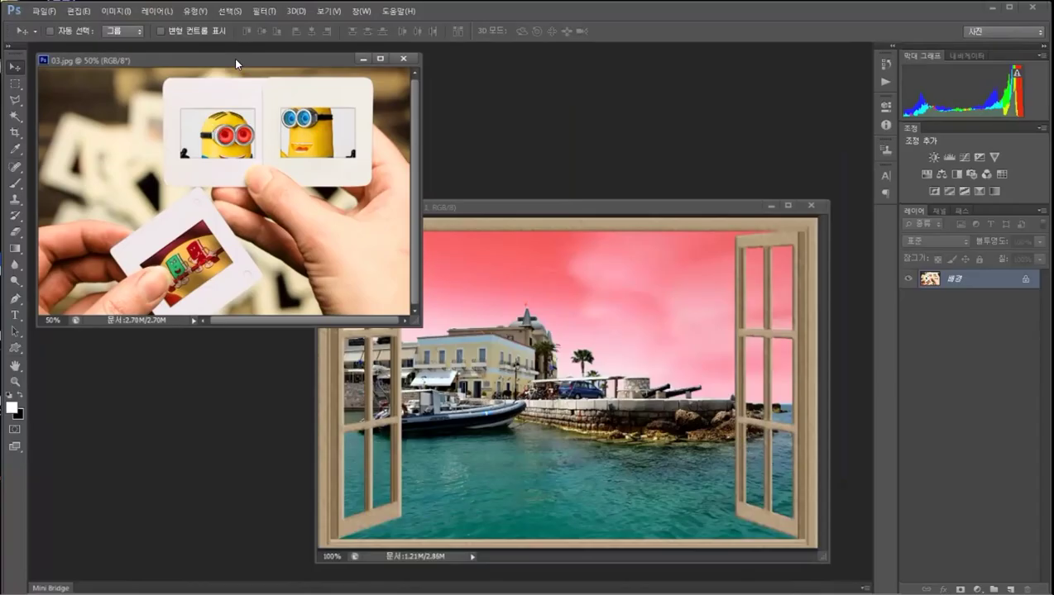
{"action": "left_click_drag", "start_coordinate": [236, 64], "coordinate": [233, 57]}
{"action": "left_click", "coordinate": [561, 248]}
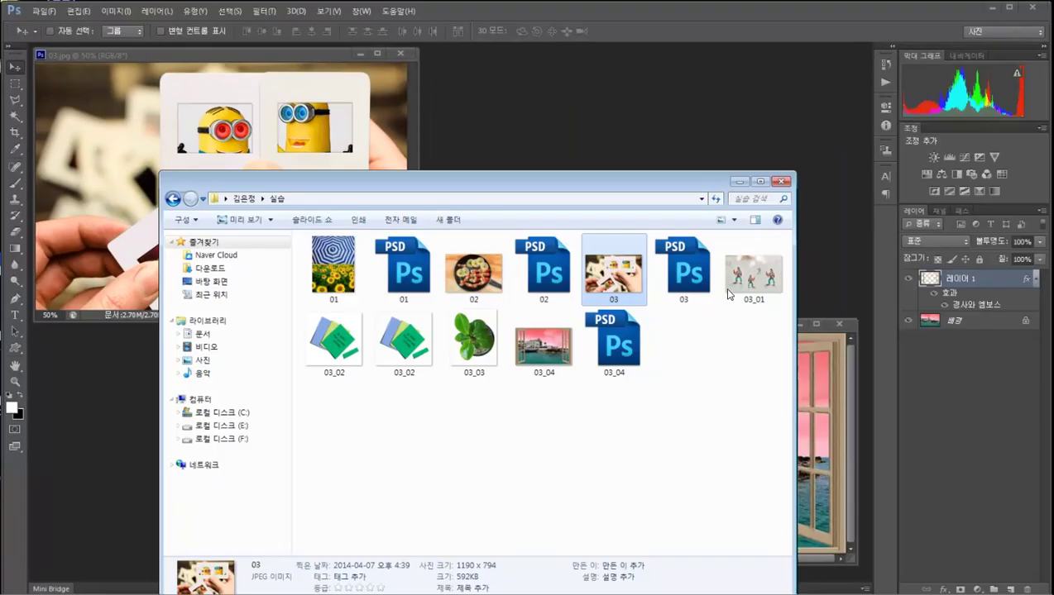
Open the 03_01 image from the 실습 folder alongside the other practice files.
{"action": "left_click", "coordinate": [751, 277]}
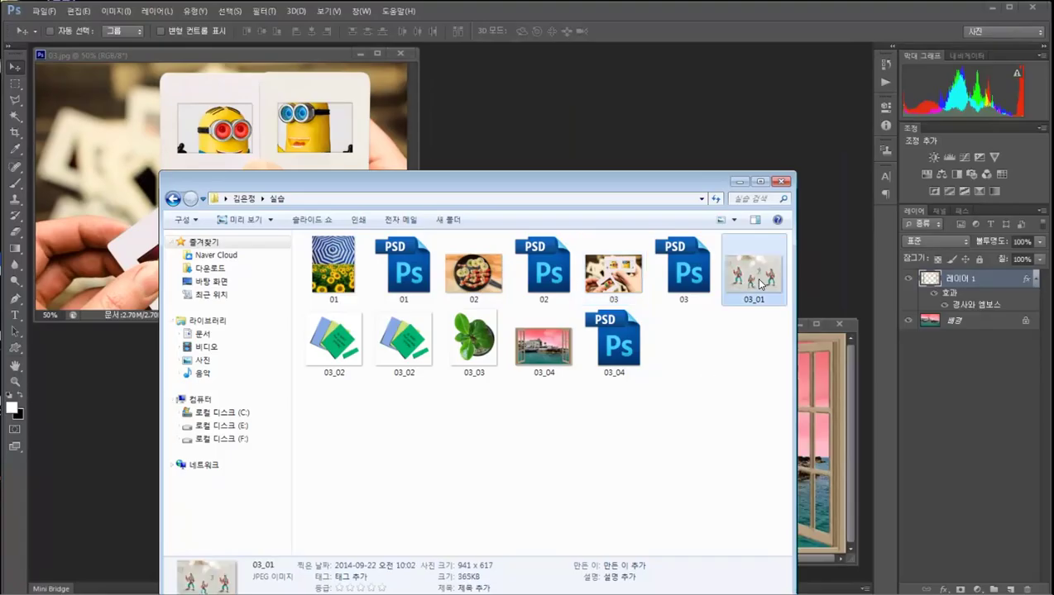
{"action": "left_click", "coordinate": [826, 233]}
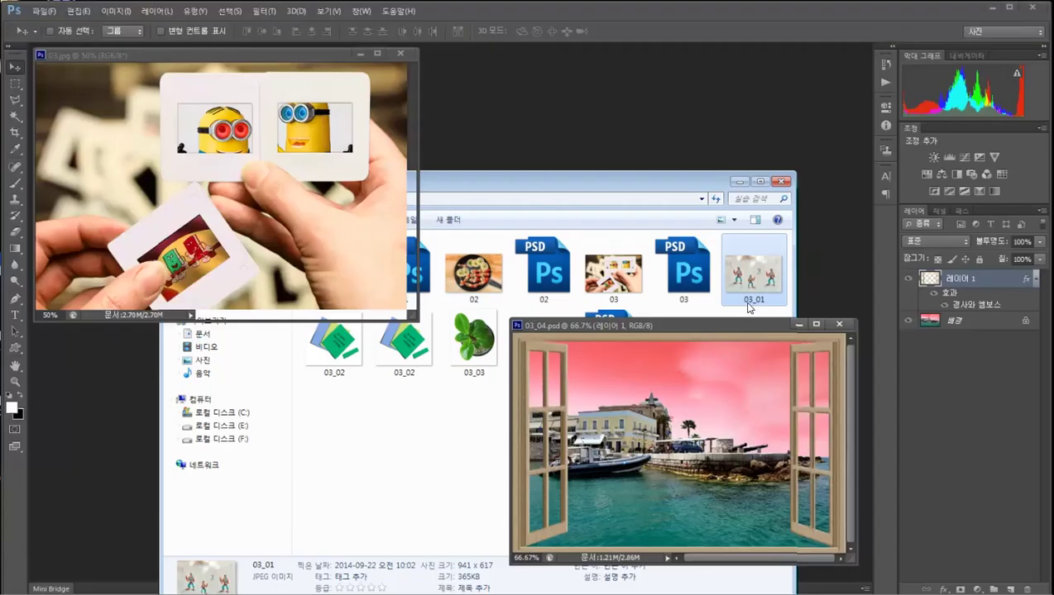
{"action": "left_click_drag", "start_coordinate": [753, 308], "coordinate": [214, 159]}
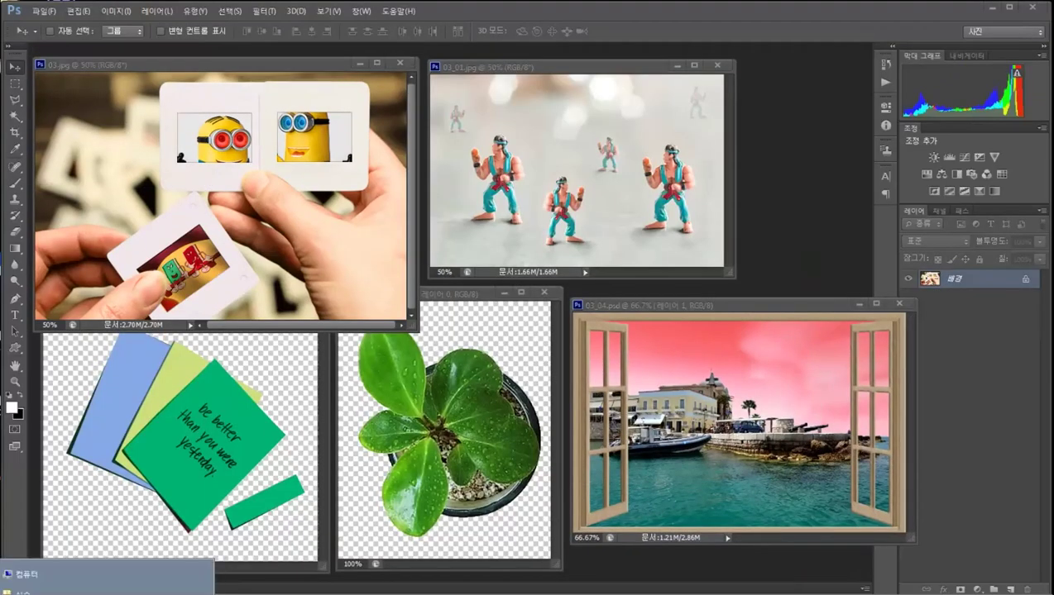
Close 03.jpg and move the 03_04.psd window clear of the potted plant image.
{"action": "left_click", "coordinate": [400, 64]}
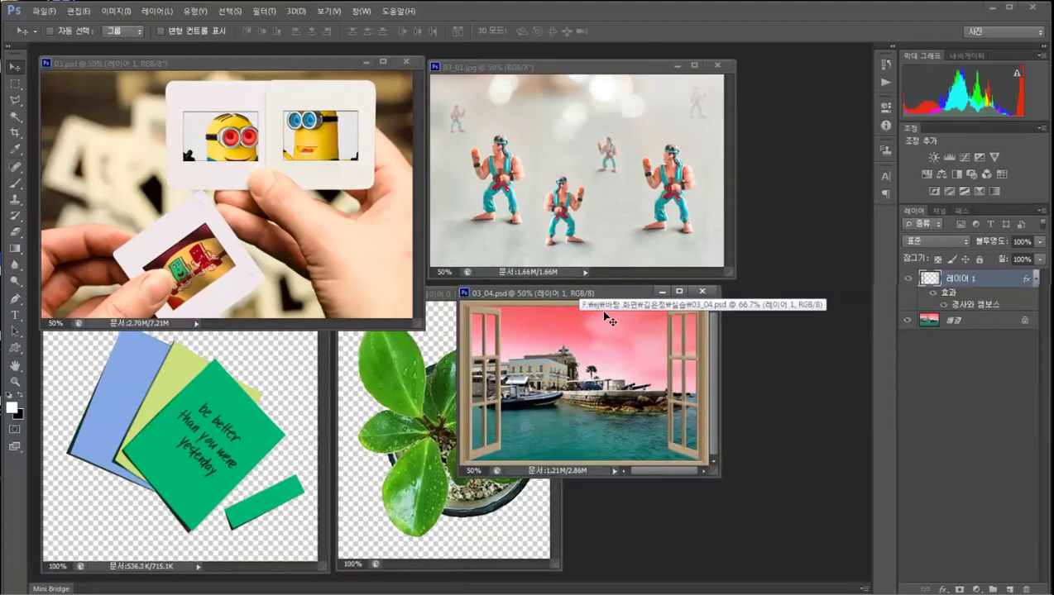
{"action": "left_click_drag", "start_coordinate": [602, 316], "coordinate": [723, 336]}
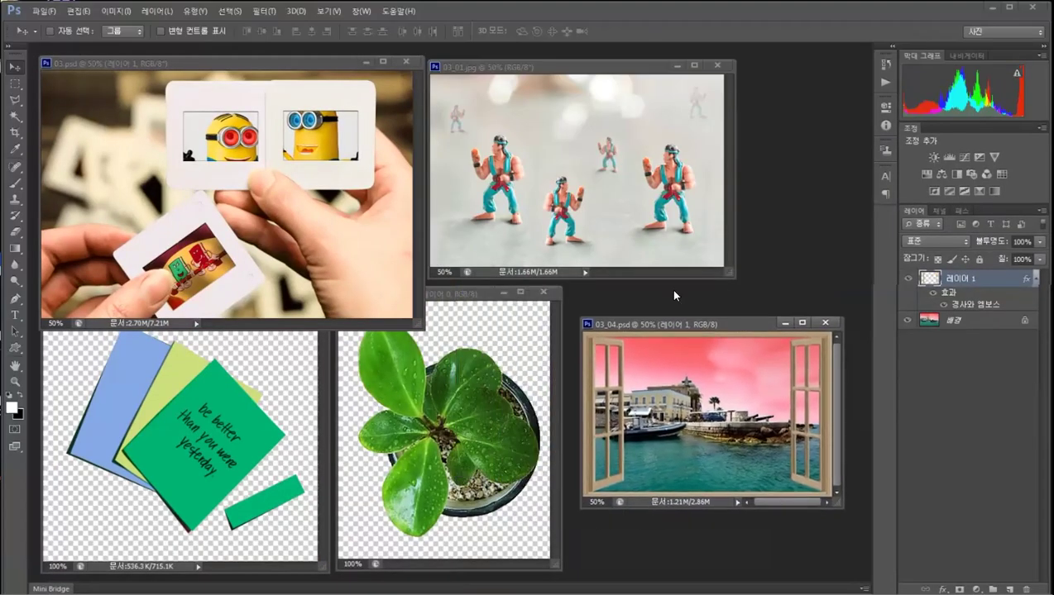
Zoom 03.psd out to 33.3%, arrange its window and 03_04.psd around the other images, and activate 03_01.jpg.
{"action": "left_click", "coordinate": [323, 73]}
{"action": "key", "text": "ctrl+minus"}
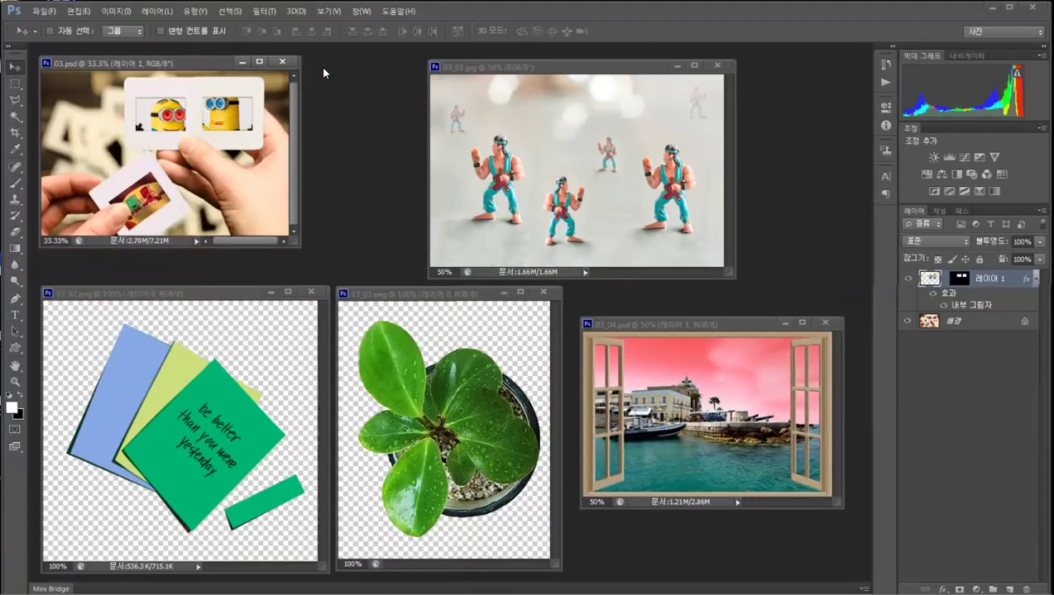
{"action": "left_click_drag", "start_coordinate": [214, 64], "coordinate": [316, 67]}
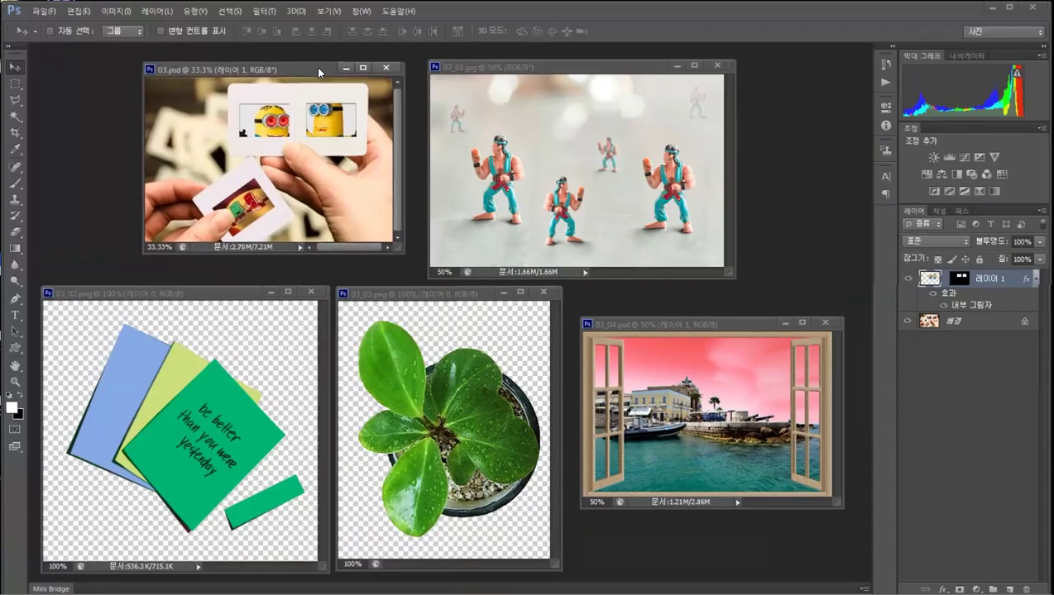
{"action": "left_click_drag", "start_coordinate": [322, 126], "coordinate": [322, 157]}
{"action": "left_click_drag", "start_coordinate": [305, 69], "coordinate": [234, 69]}
{"action": "left_click_drag", "start_coordinate": [720, 324], "coordinate": [705, 298]}
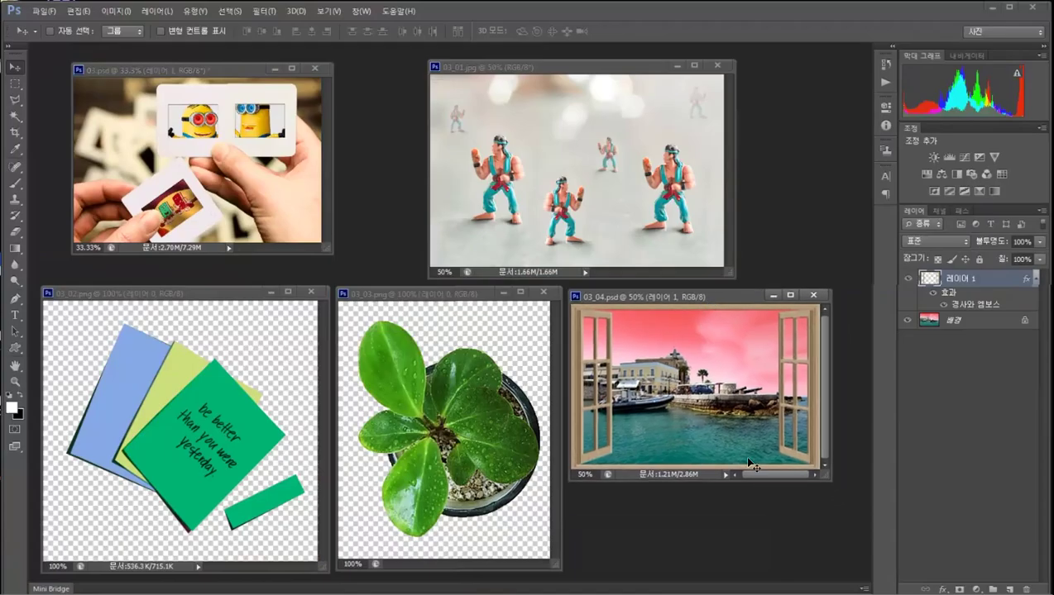
{"action": "left_click", "coordinate": [543, 69]}
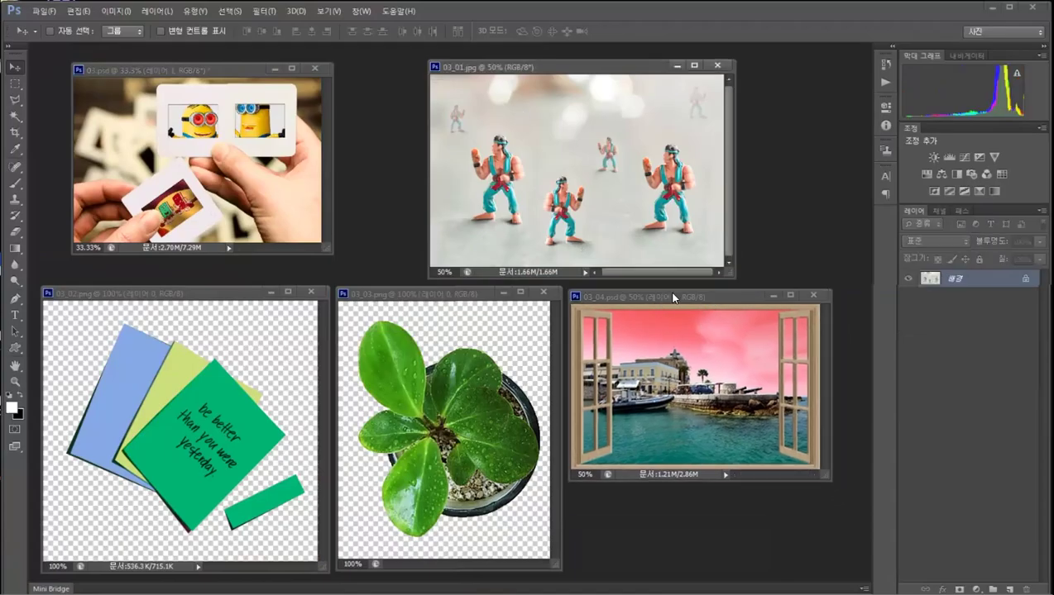